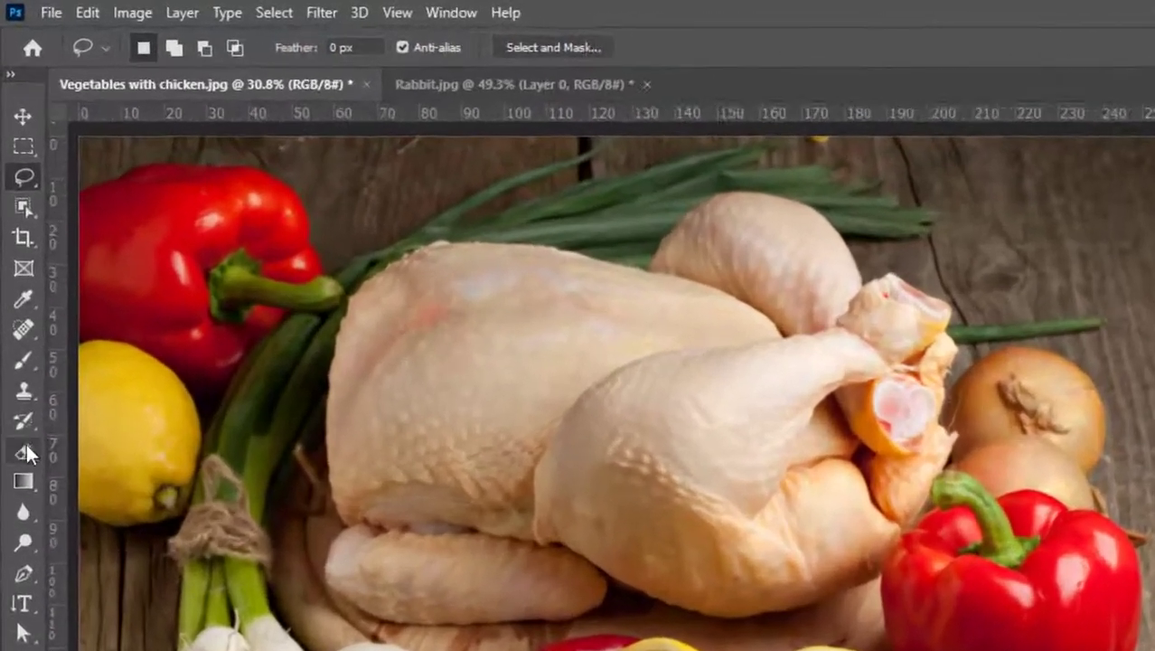
Step: Activate the Object Selection Tool from the selection tool flyout, in Rectangle mode
{"action": "left_click", "coordinate": [17, 154]}
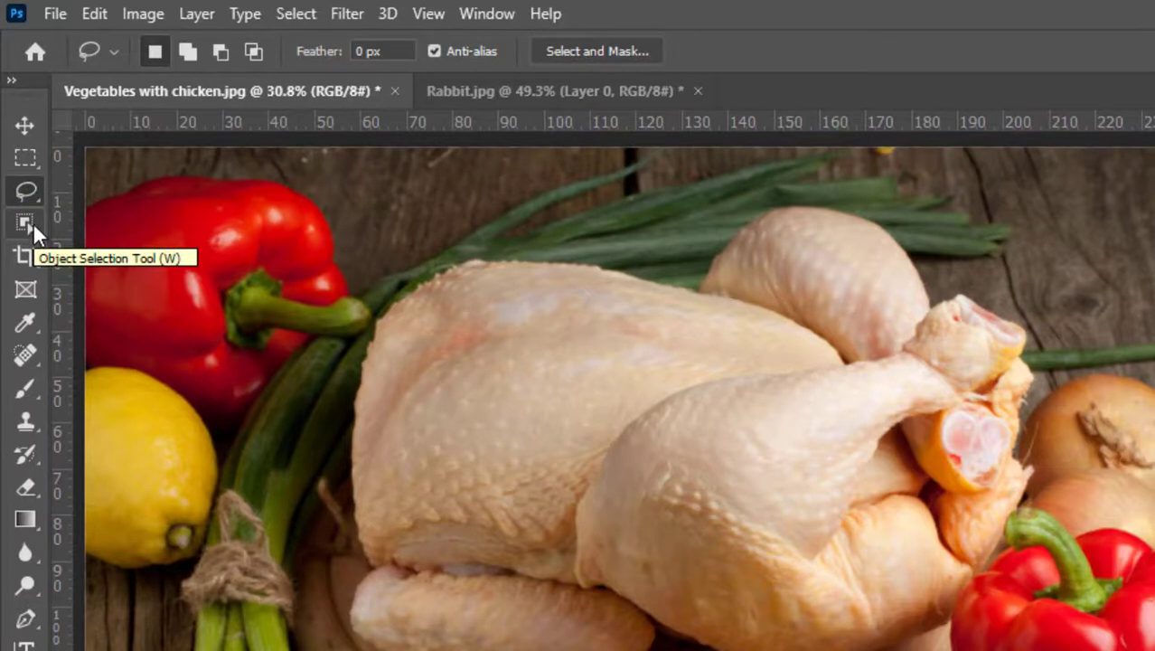
{"action": "left_click", "coordinate": [33, 222]}
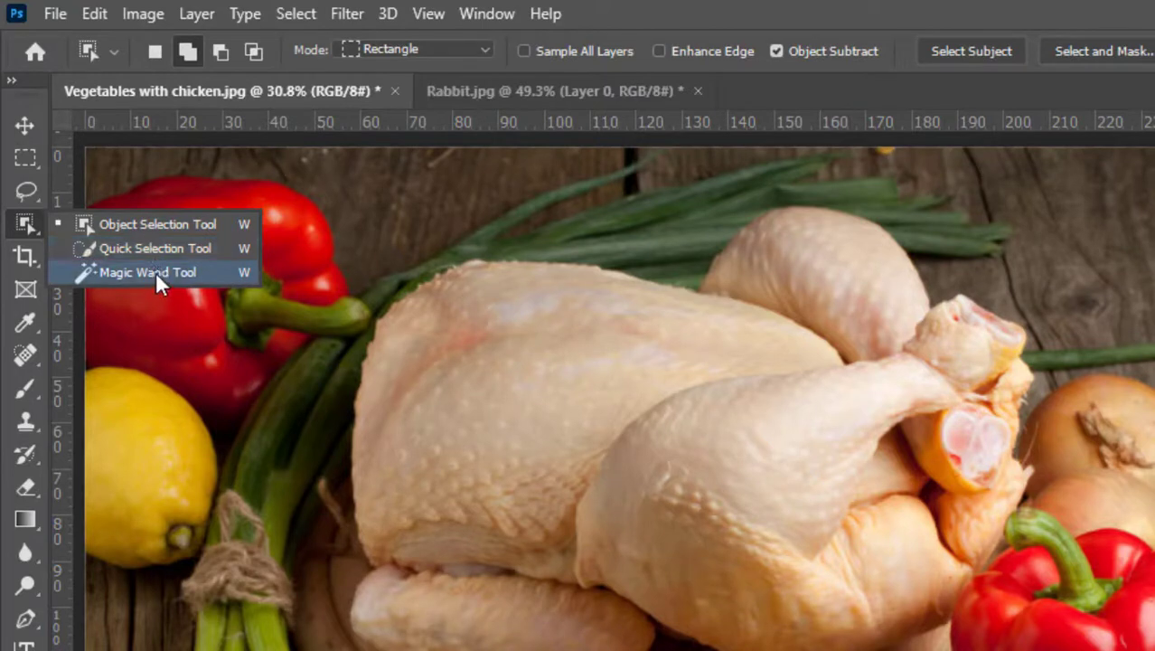
{"action": "left_click", "coordinate": [139, 222]}
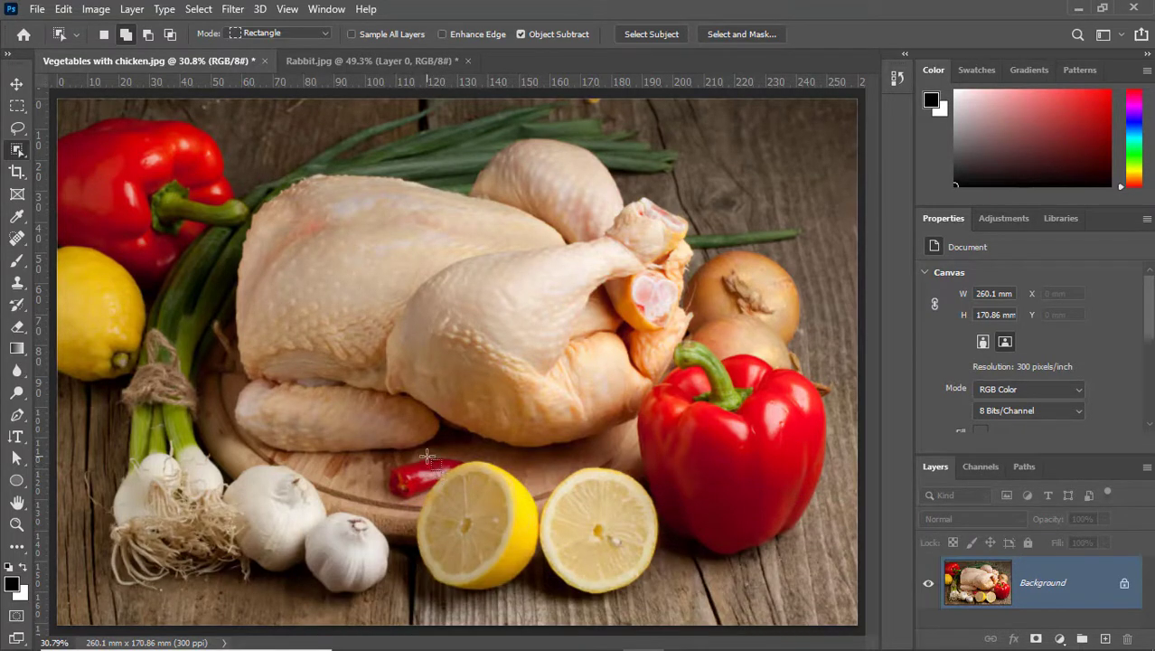
Step: Box-select both lemon halves with Object Selection and zoom in on them
{"action": "left_click_drag", "start_coordinate": [418, 445], "coordinate": [655, 599]}
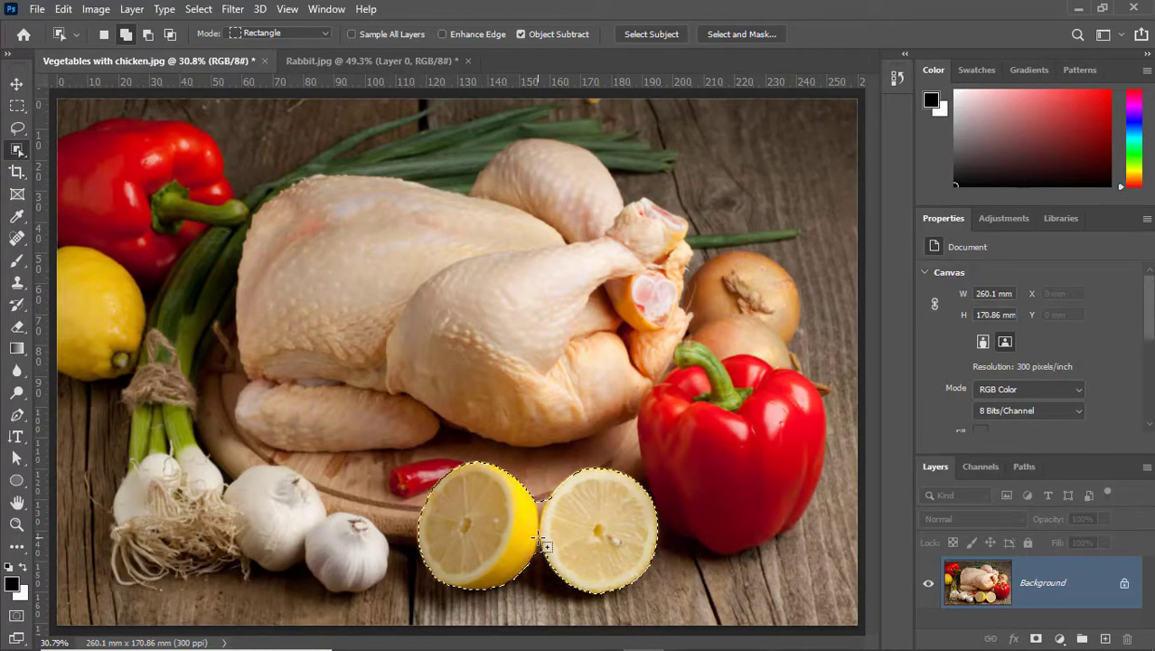
{"action": "key", "text": "ctrl+plus"}
{"action": "key", "text": "ctrl+plus"}
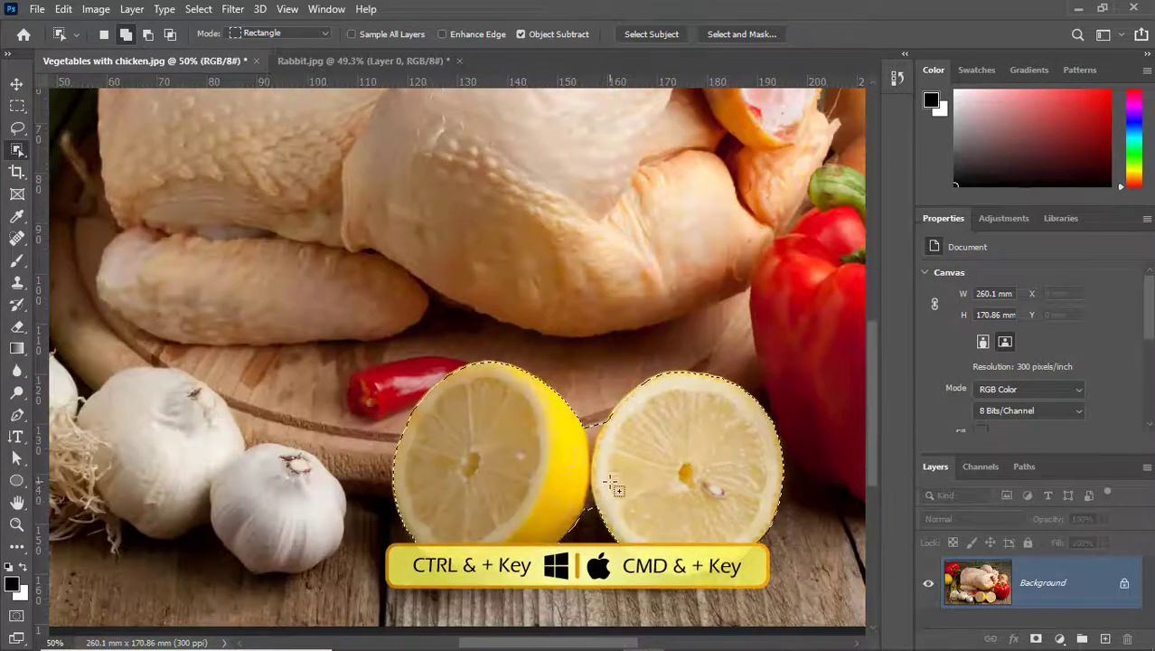
Step: Subtract the gap between the lemon halves using Quick Selection at brush size 25
{"action": "right_click", "coordinate": [16, 152]}
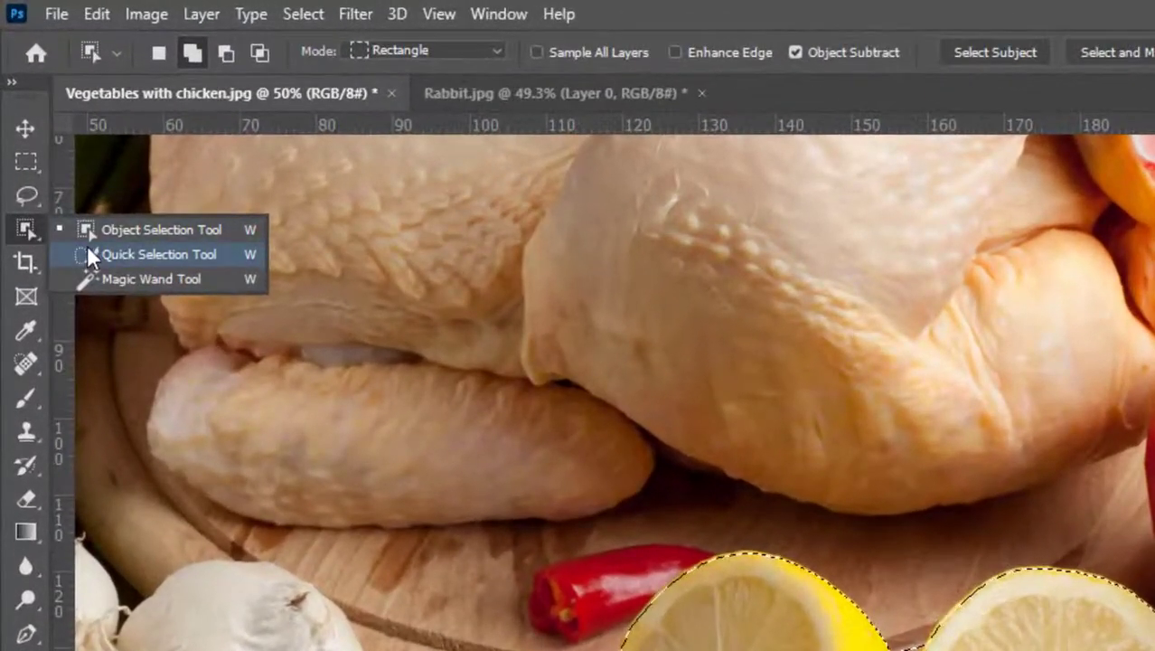
{"action": "left_click", "coordinate": [94, 249]}
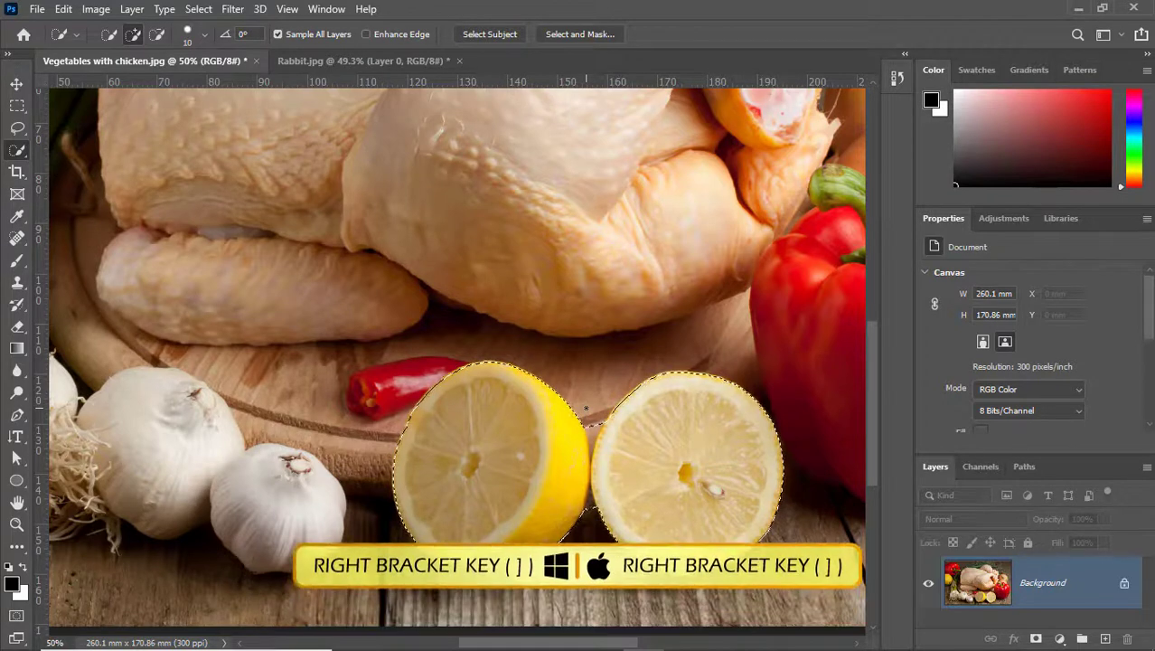
{"action": "key", "text": "bracketright"}
{"action": "key", "text": "bracketright"}
{"action": "key", "text": "bracketright"}
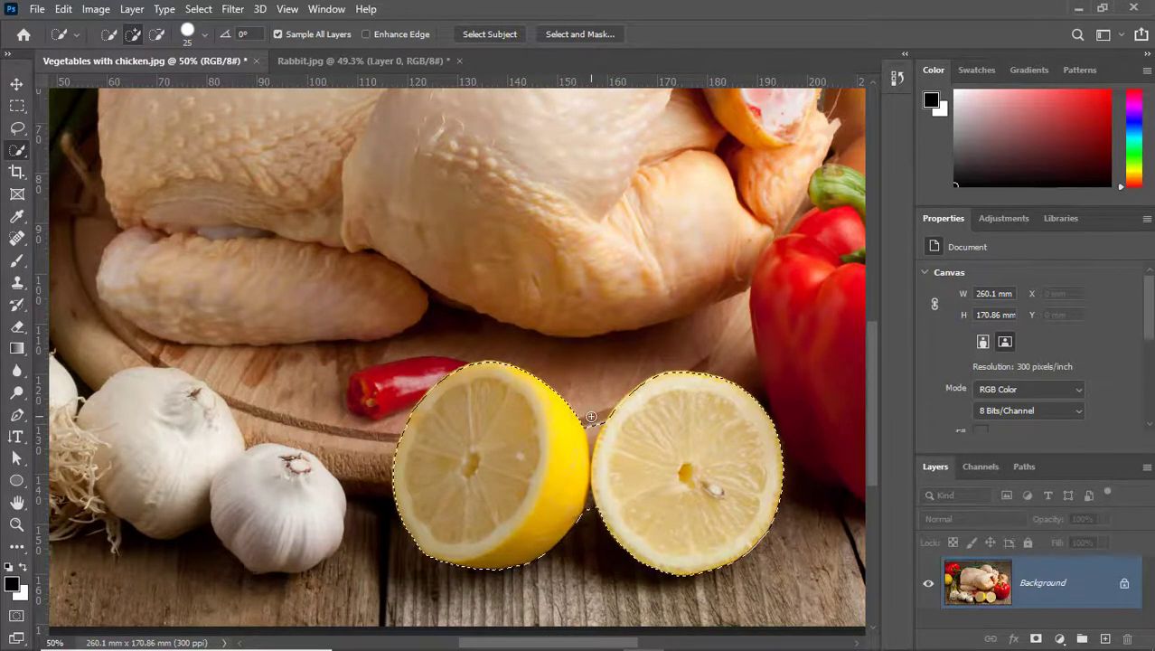
{"action": "key", "text": "alt"}
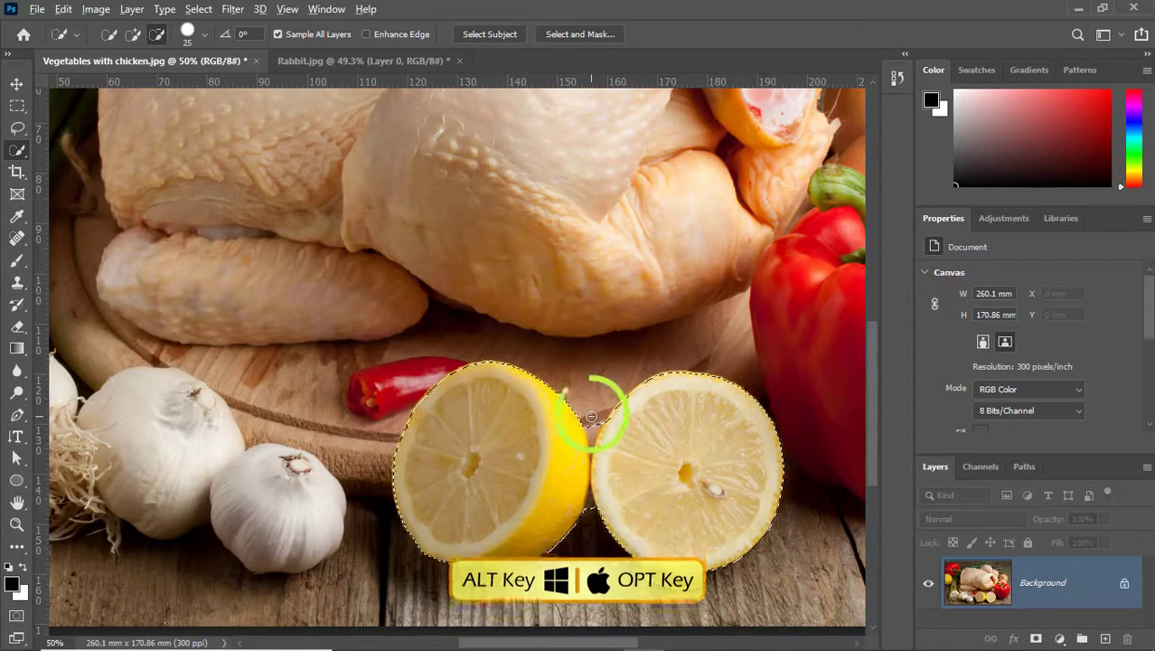
{"action": "left_click", "coordinate": [590, 416], "text": "alt"}
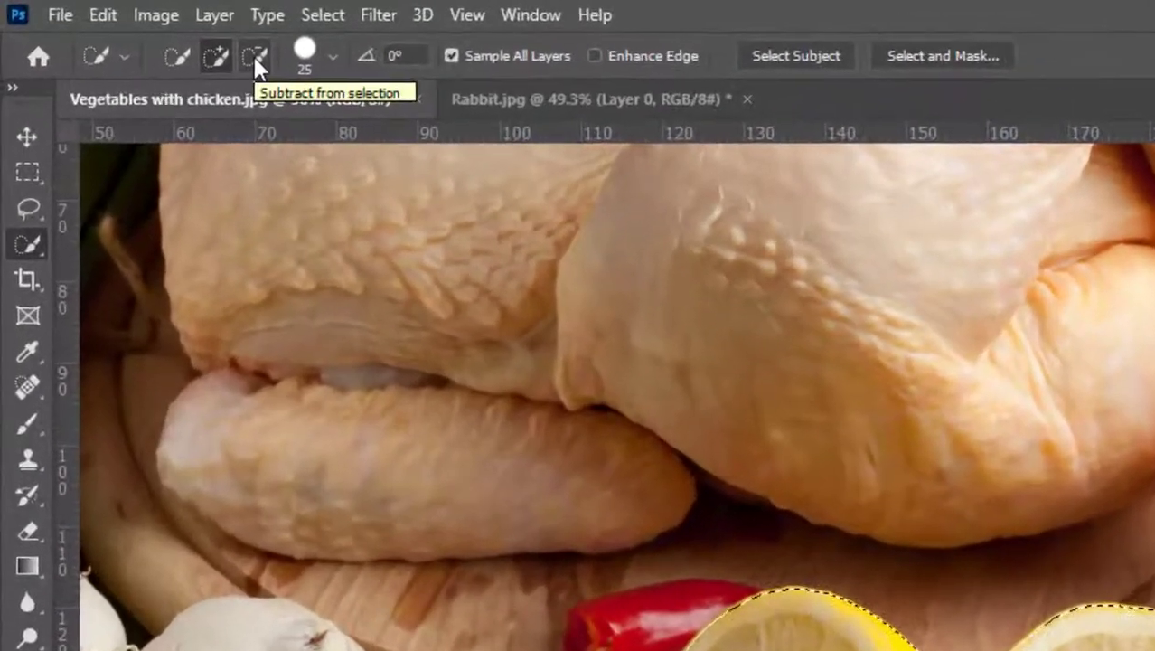
Step: Return the brush to add mode, fit the photo on screen and deselect
{"action": "left_click", "coordinate": [255, 56]}
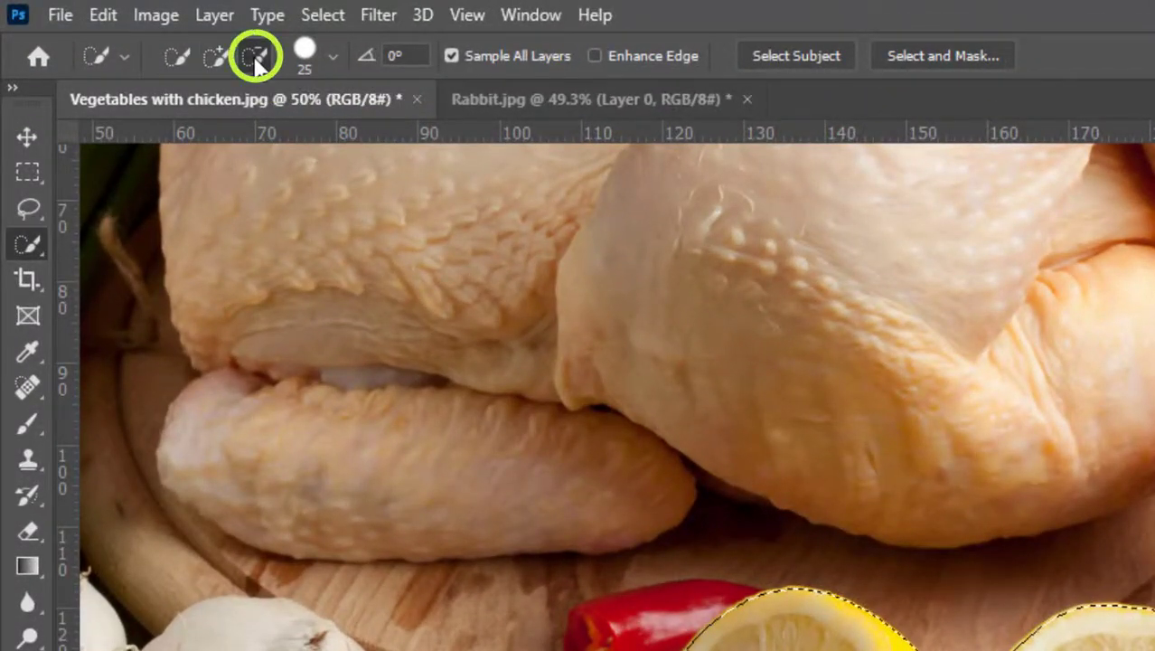
{"action": "left_click", "coordinate": [214, 55]}
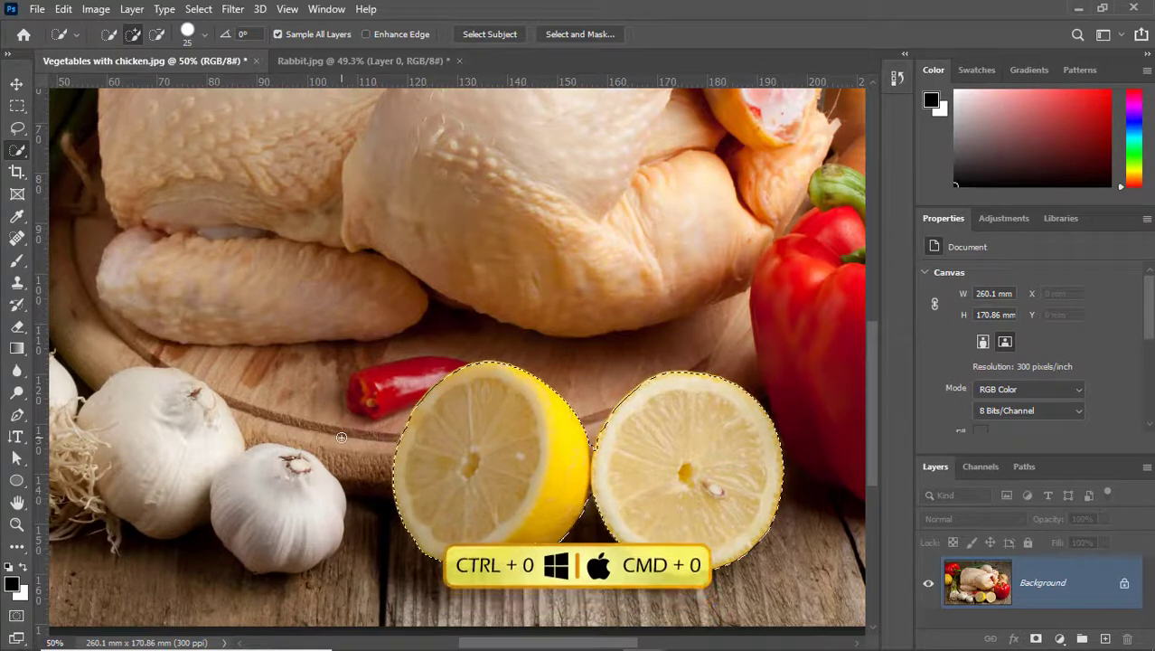
{"action": "key", "text": "ctrl+0"}
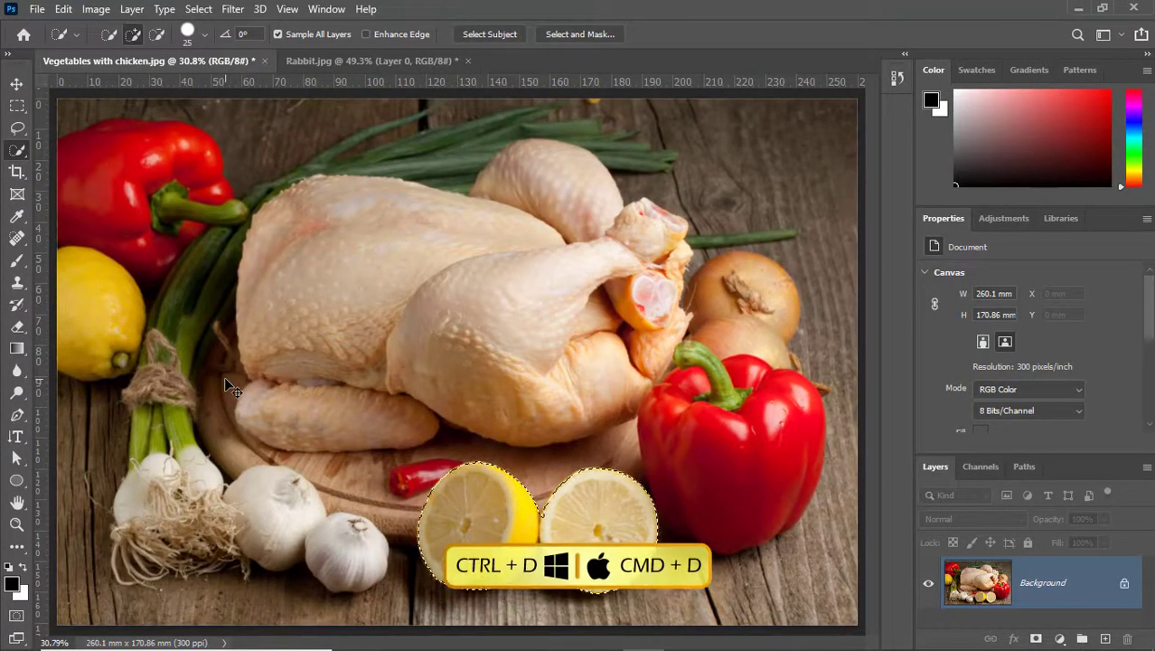
{"action": "key", "text": "ctrl+d"}
Step: Switch to the Object Selection Tool with its Mode set to Lasso
{"action": "right_click", "coordinate": [26, 150]}
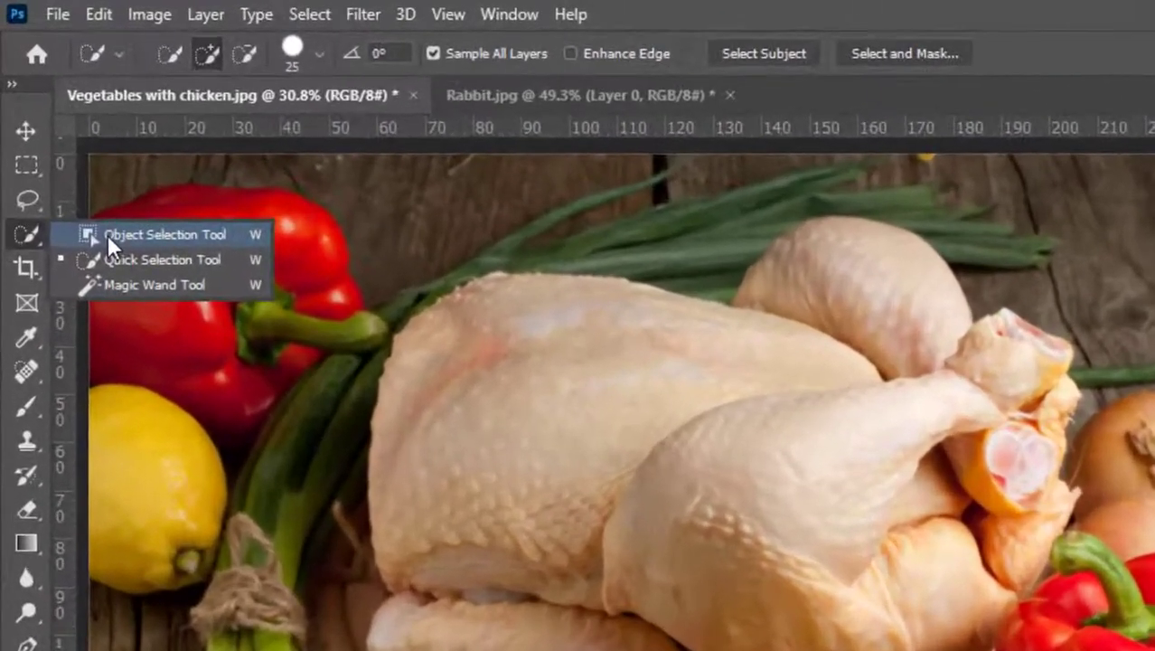
{"action": "left_click", "coordinate": [65, 155]}
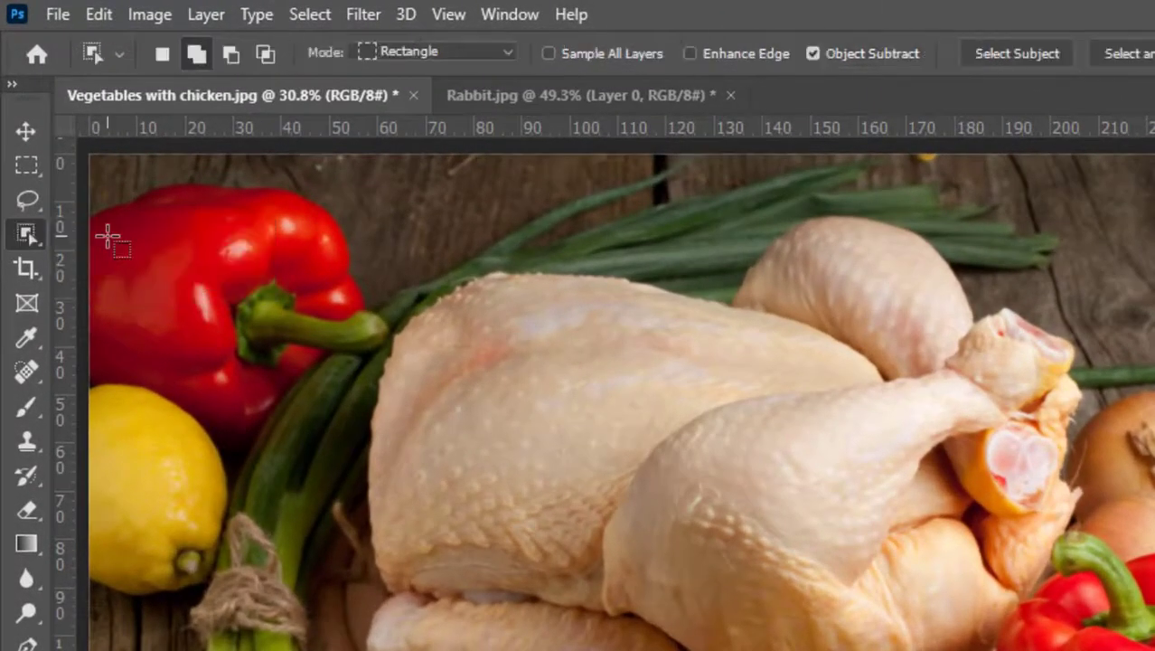
{"action": "left_click", "coordinate": [428, 56]}
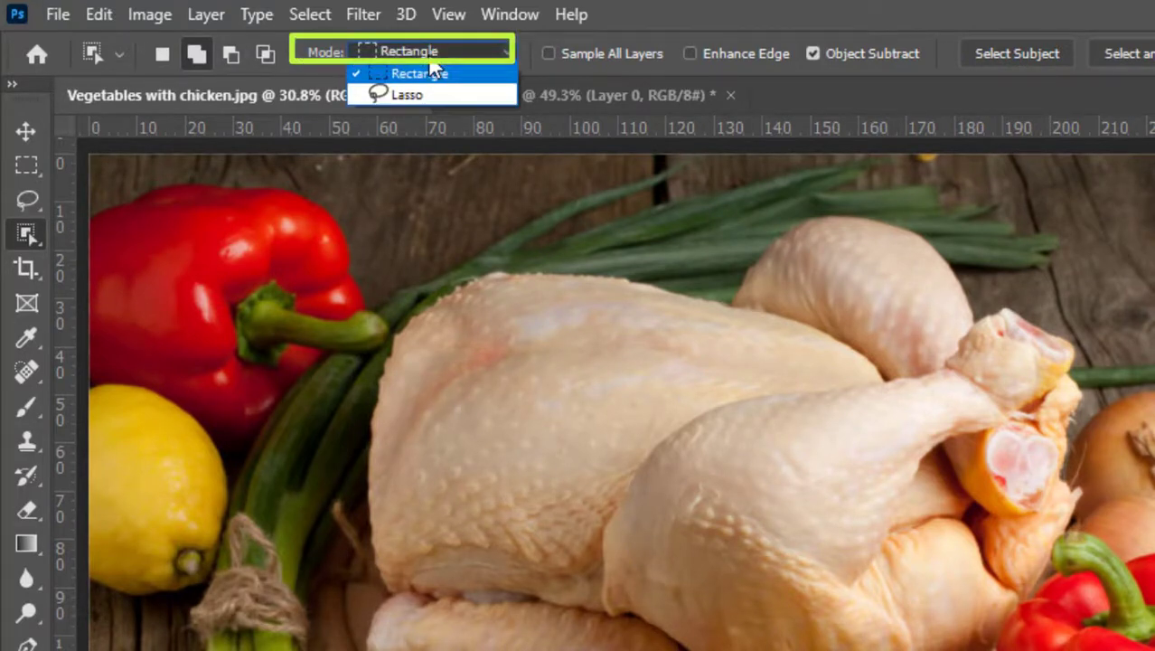
{"action": "left_click", "coordinate": [418, 93]}
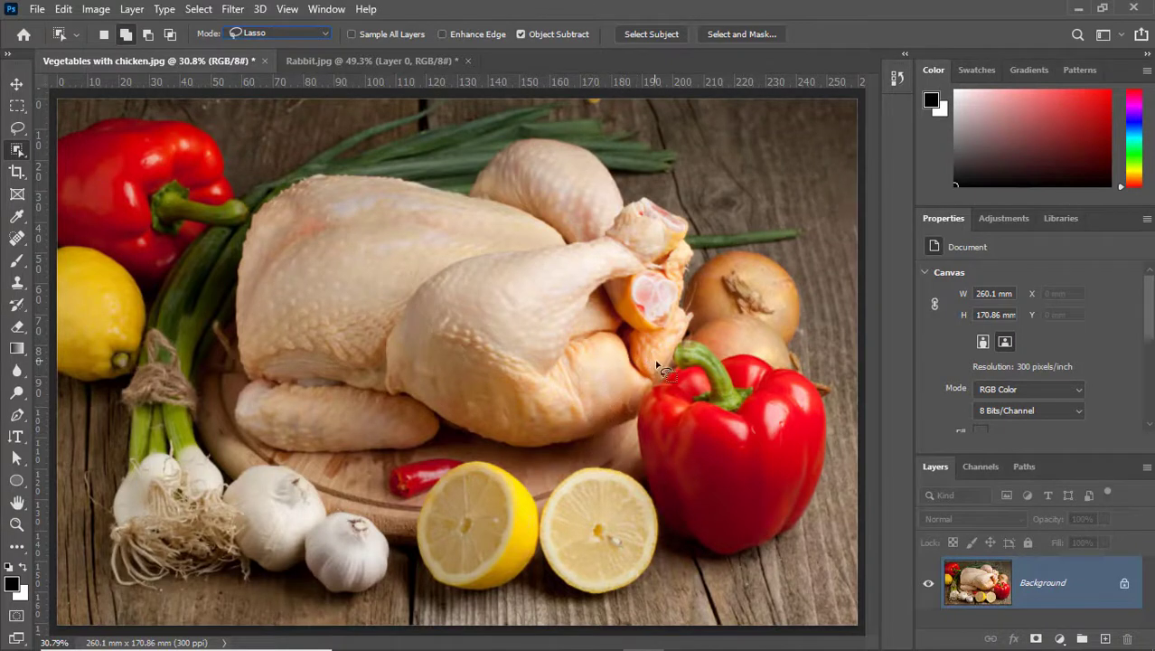
Step: Draw a loose lasso around the front-right red pepper to select it
{"action": "mouse_move", "coordinate": [667, 360]}
{"action": "left_mouse_down"}
{"action": "mouse_move", "coordinate": [707, 326]}
{"action": "mouse_move", "coordinate": [734, 356]}
{"action": "left_mouse_up"}
{"action": "left_click_drag", "start_coordinate": [847, 422], "coordinate": [816, 526]}
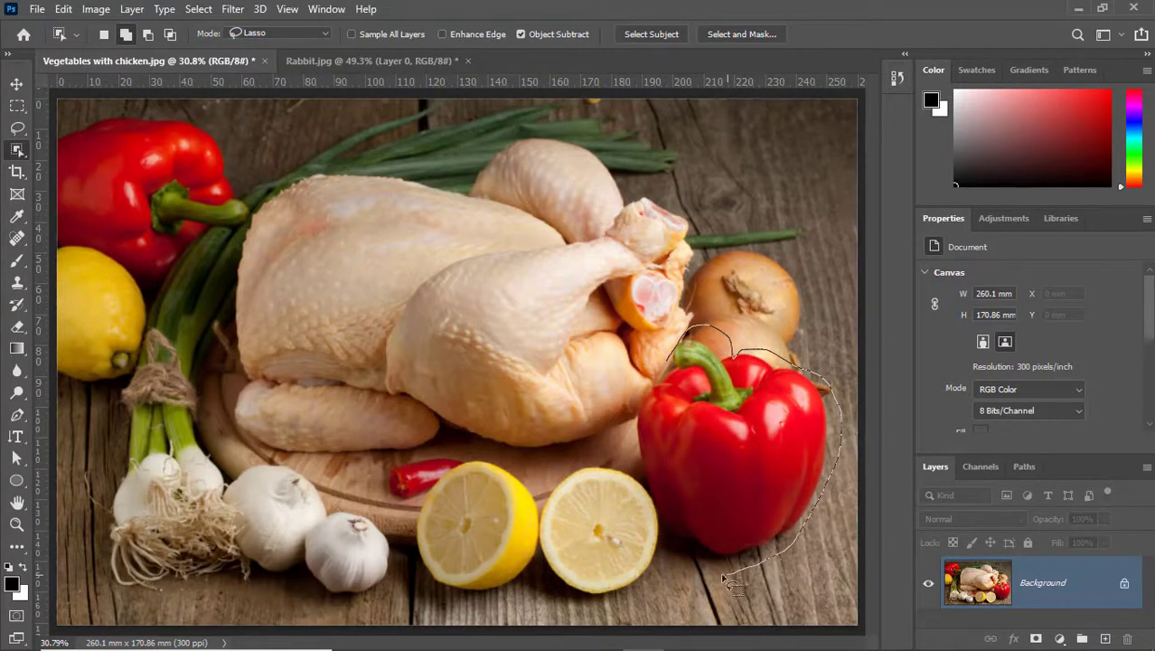
{"action": "mouse_move", "coordinate": [672, 566]}
{"action": "left_mouse_down"}
{"action": "mouse_move", "coordinate": [626, 444]}
{"action": "mouse_move", "coordinate": [630, 395]}
{"action": "left_mouse_up"}
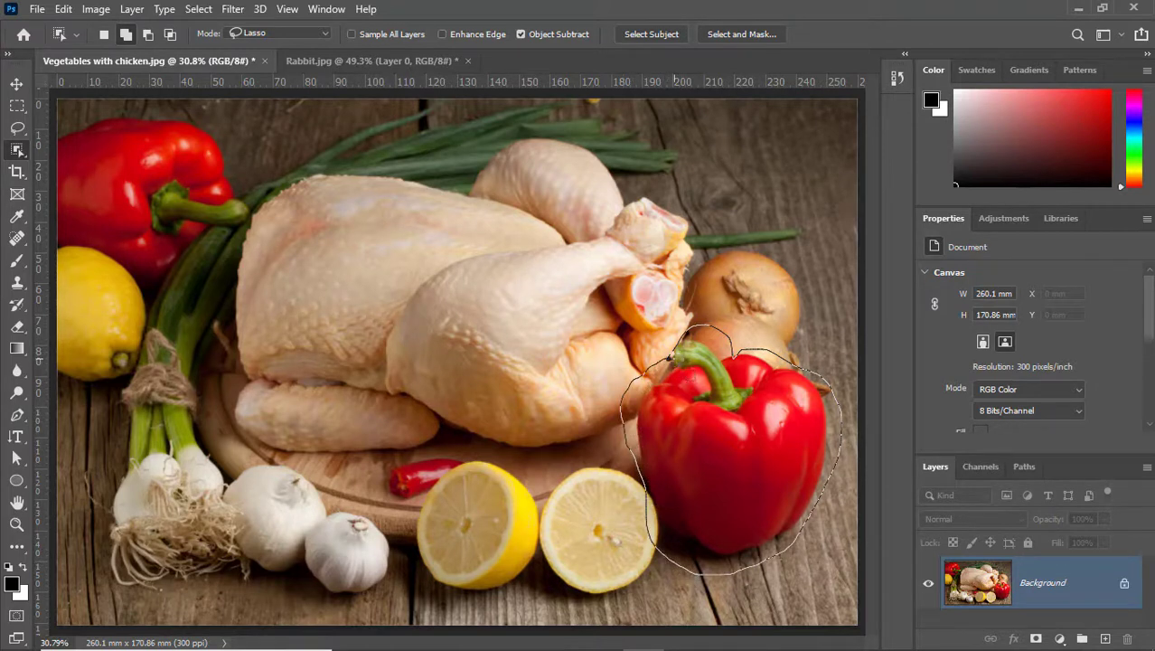
{"action": "left_click_drag", "start_coordinate": [673, 360], "coordinate": [684, 372]}
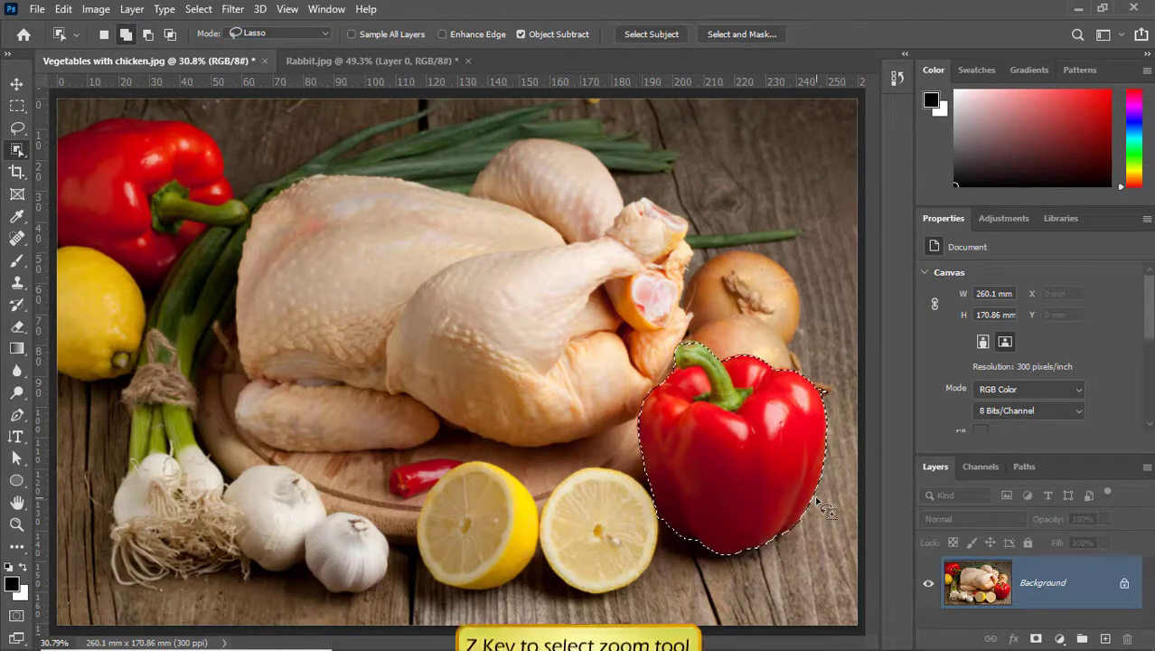
{"action": "key", "text": "z"}
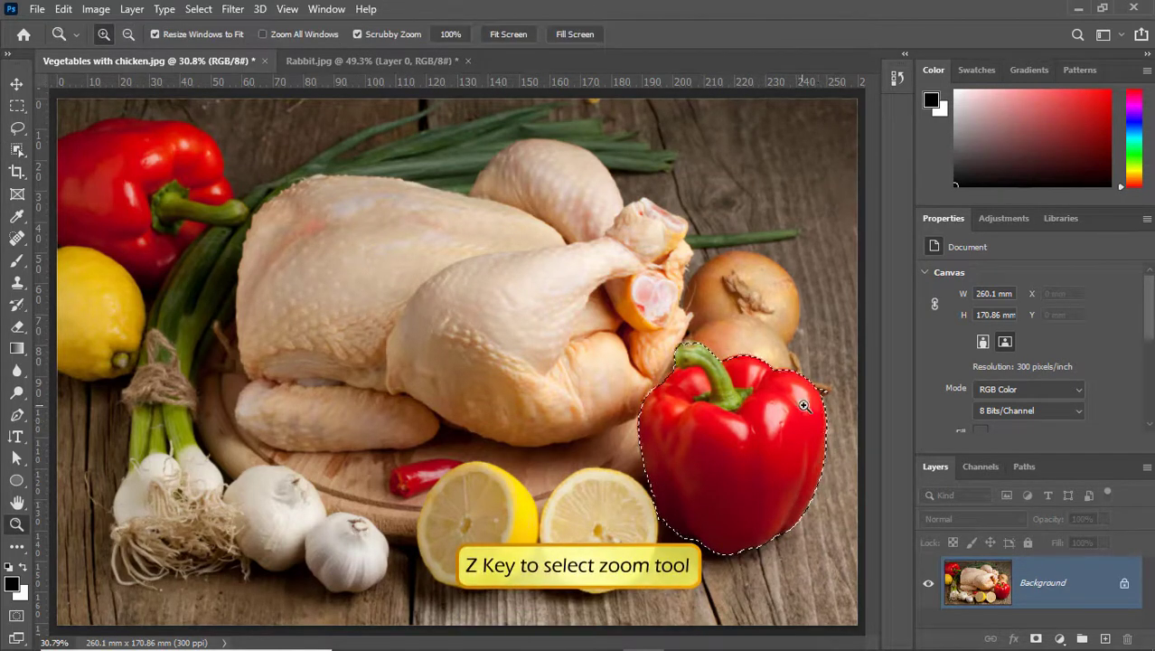
Step: Zoom to 100% on the pepper and set Quick Selection to subtract mode
{"action": "left_click_drag", "start_coordinate": [825, 395], "coordinate": [835, 394]}
{"action": "left_click", "coordinate": [834, 394]}
{"action": "left_click", "coordinate": [832, 395]}
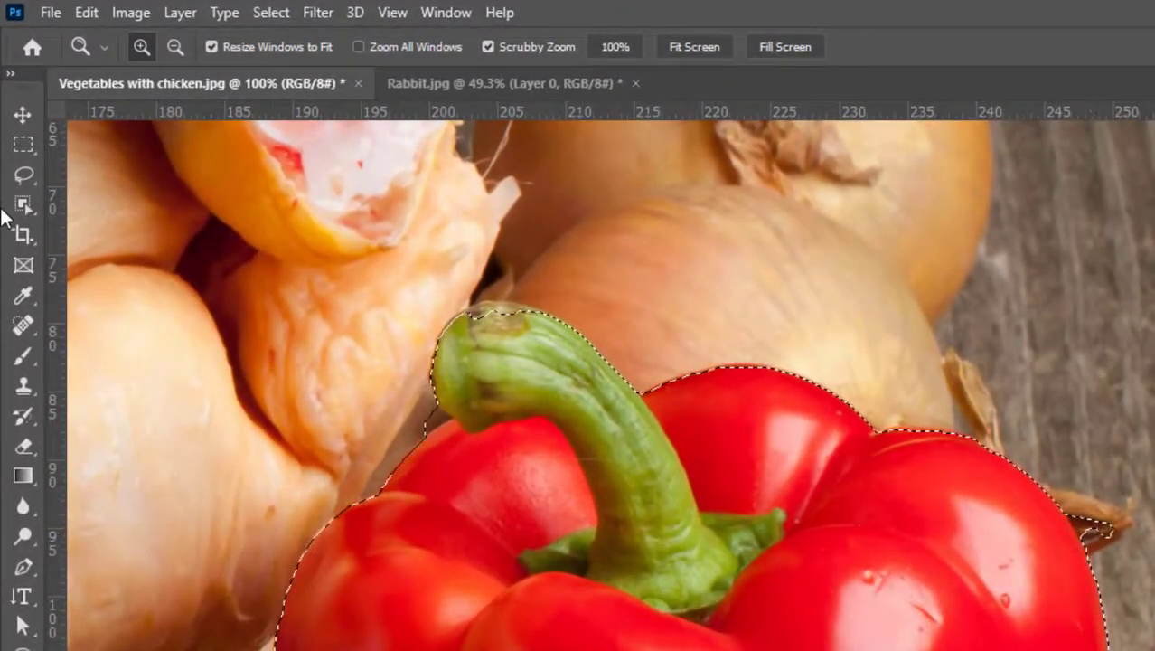
{"action": "left_click", "coordinate": [17, 204]}
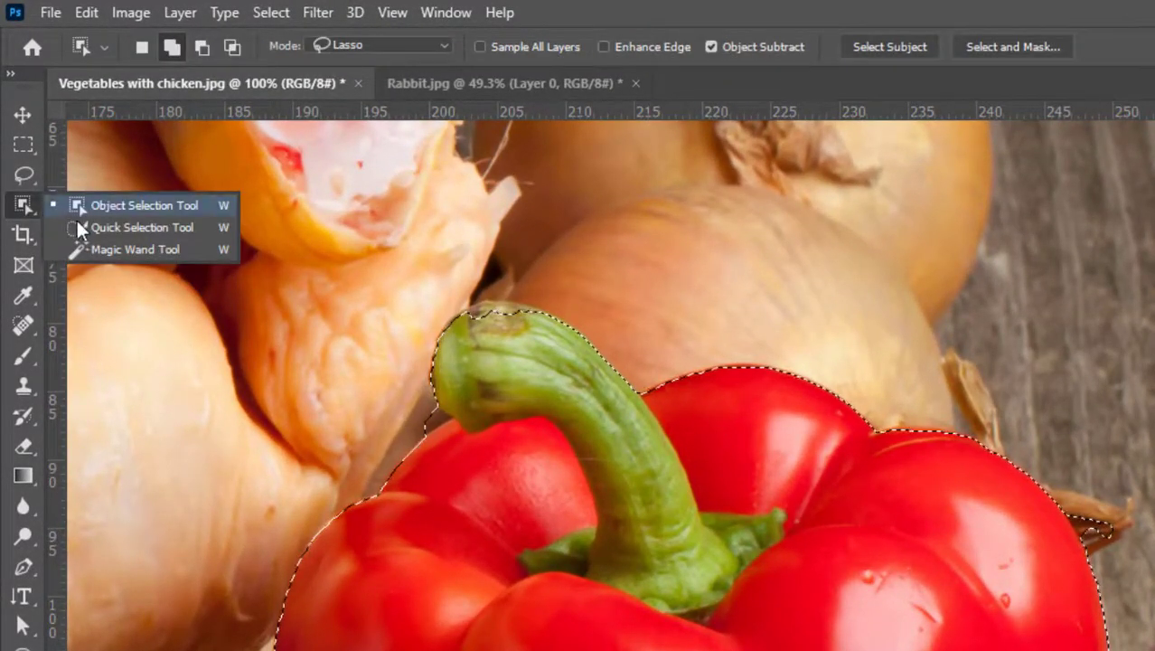
{"action": "left_click", "coordinate": [87, 226]}
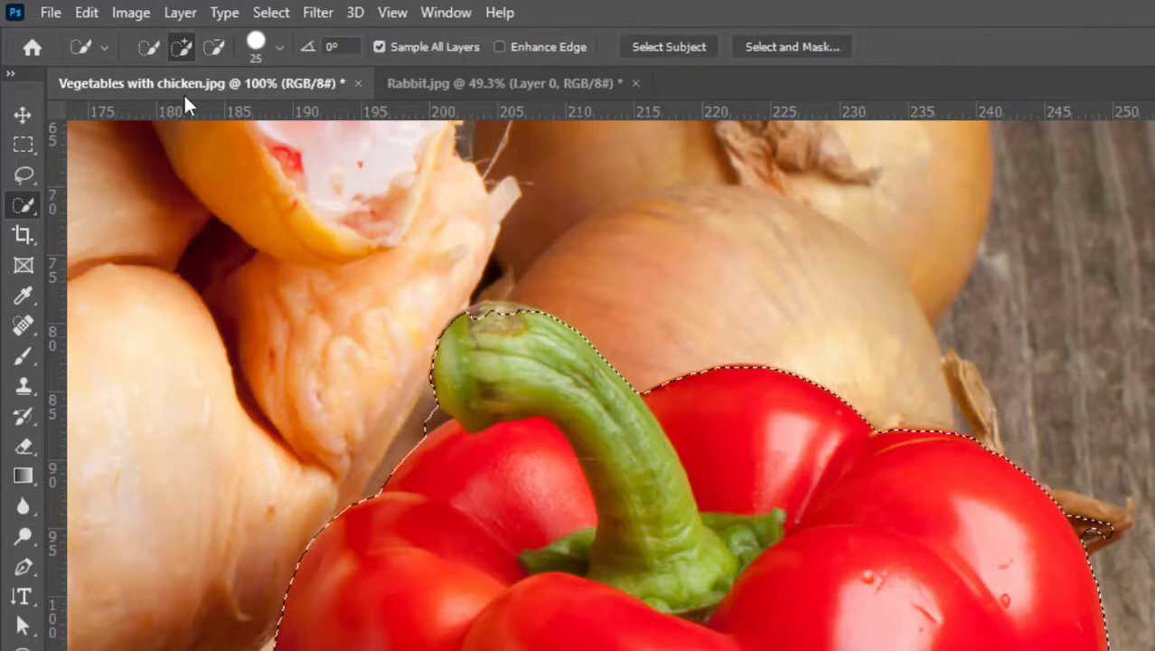
{"action": "left_click", "coordinate": [213, 47]}
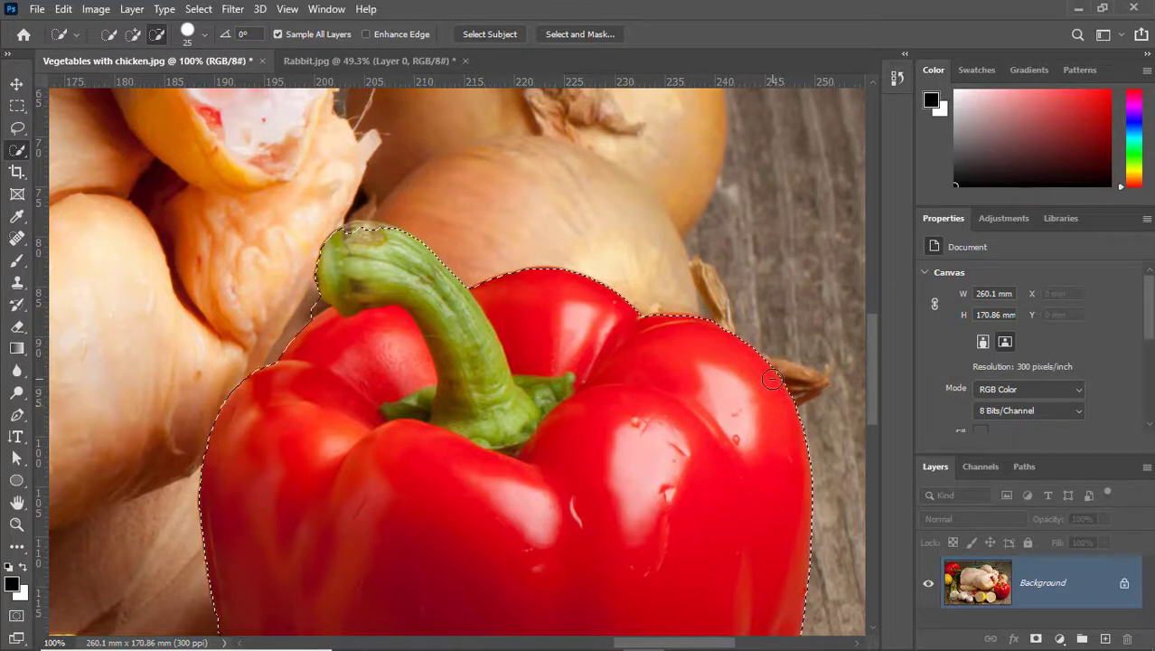
Step: Brush the lemon out of the pepper's lower-left selection edge, then fit the image
{"action": "scroll", "coordinate": [774, 381], "scroll_direction": "down", "scroll_amount": 2}
{"action": "scroll", "coordinate": [772, 379], "scroll_direction": "down", "scroll_amount": 7}
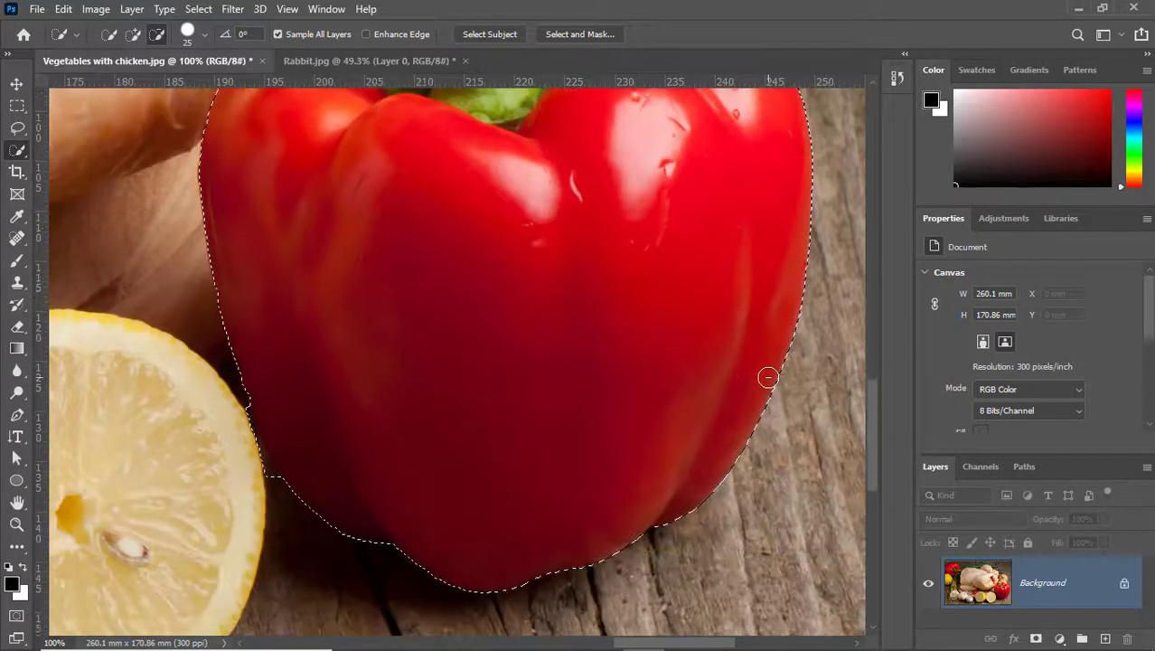
{"action": "scroll", "coordinate": [766, 379], "scroll_direction": "down", "scroll_amount": 1}
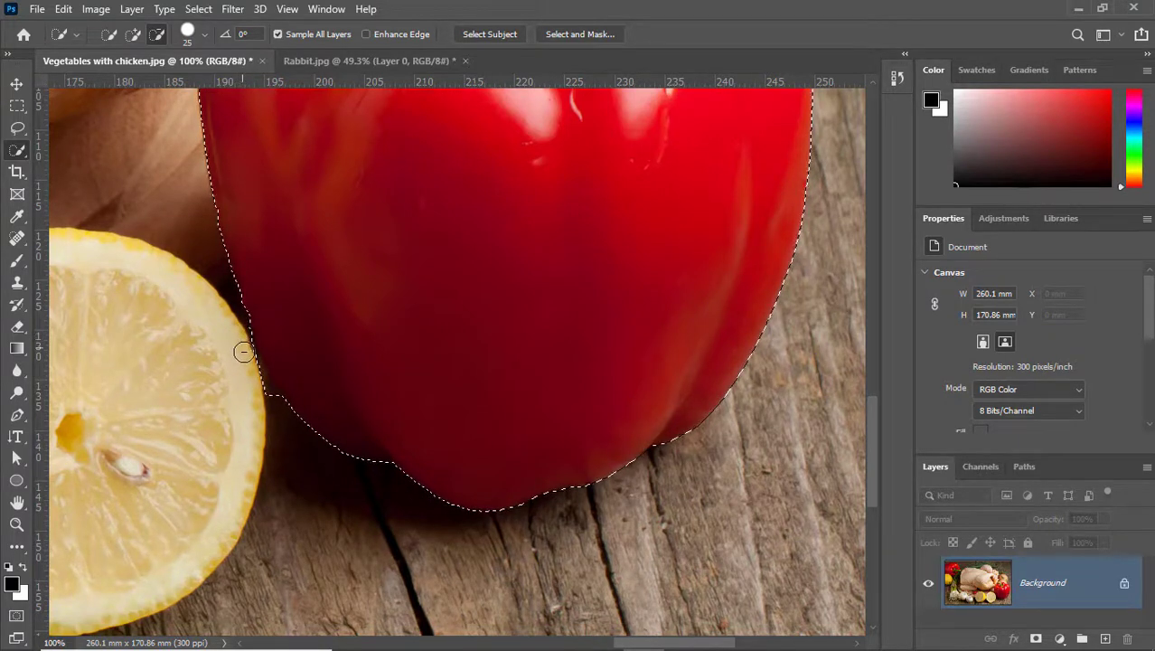
{"action": "left_click_drag", "start_coordinate": [249, 362], "coordinate": [265, 401]}
{"action": "scroll", "coordinate": [297, 461], "scroll_direction": "up", "scroll_amount": 5}
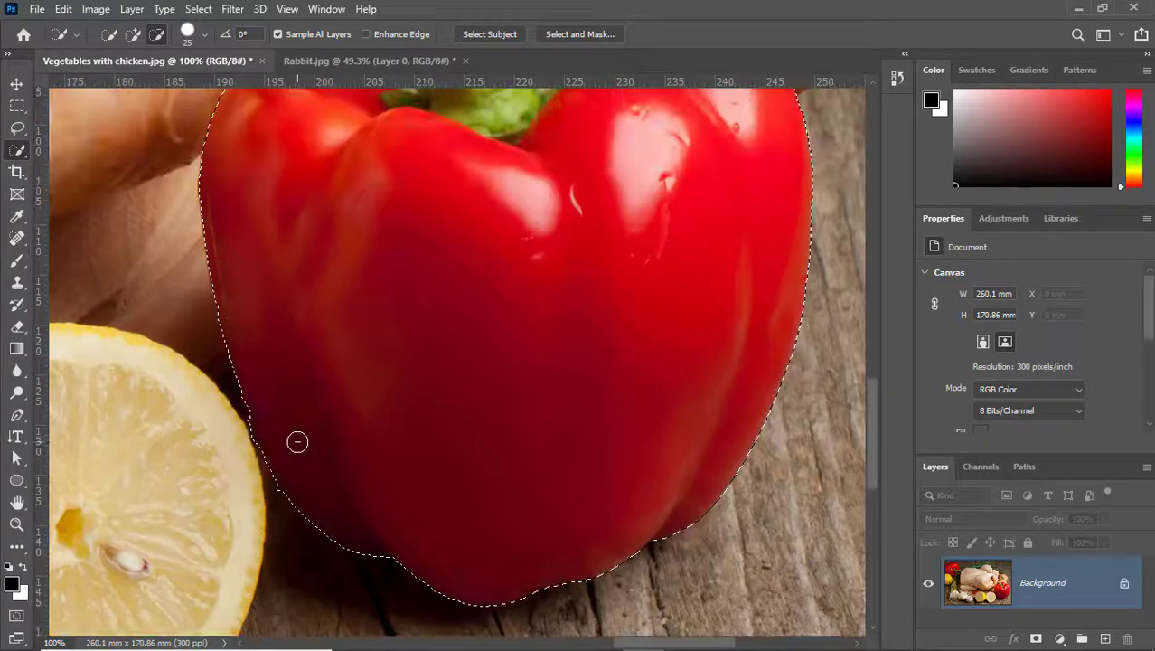
{"action": "scroll", "coordinate": [297, 441], "scroll_direction": "up", "scroll_amount": 3}
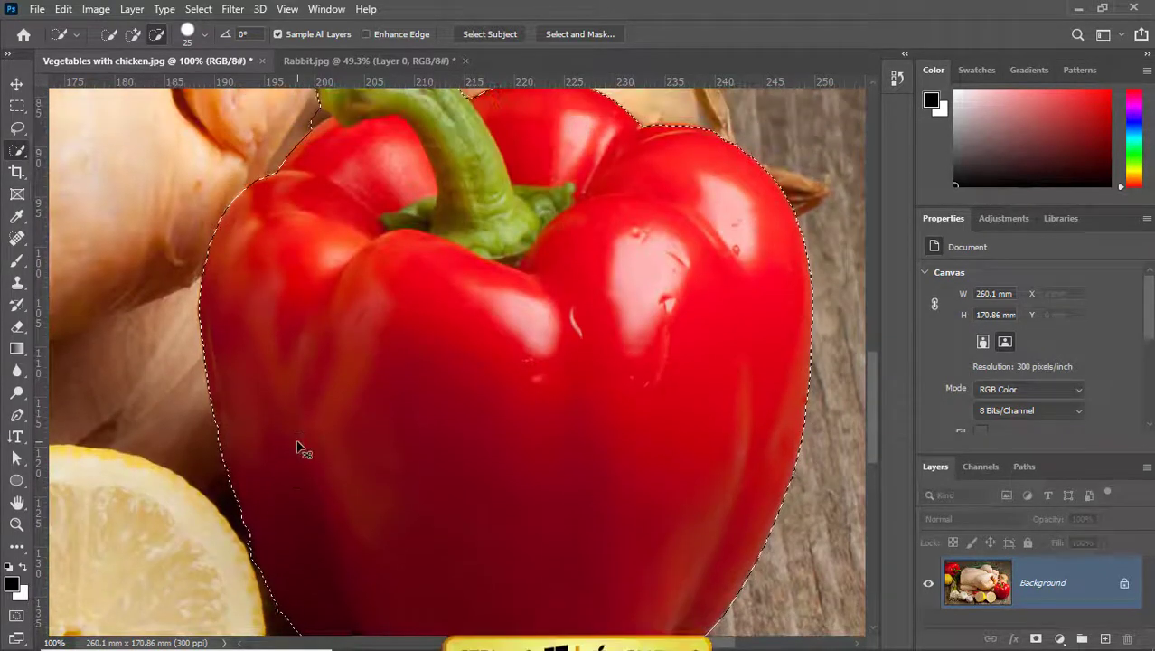
{"action": "key", "text": "ctrl+0"}
Step: Drag the selected pepper up-left with the Move tool, undo the move, and deselect
{"action": "key", "text": "v"}
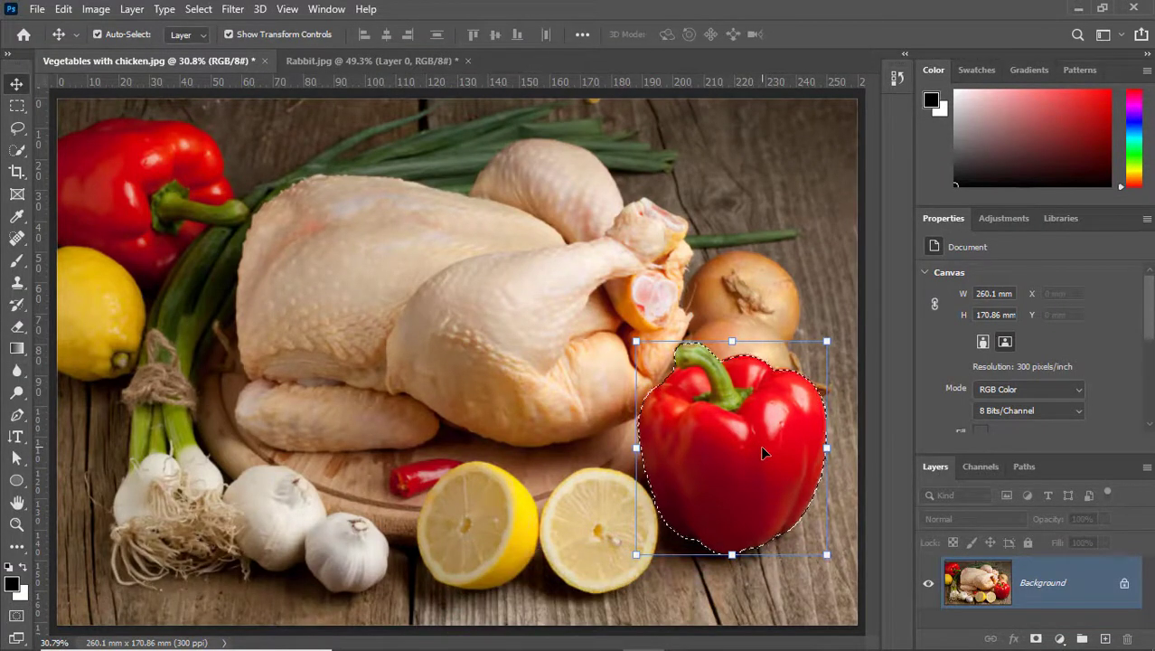
{"action": "left_click_drag", "start_coordinate": [765, 448], "coordinate": [582, 319]}
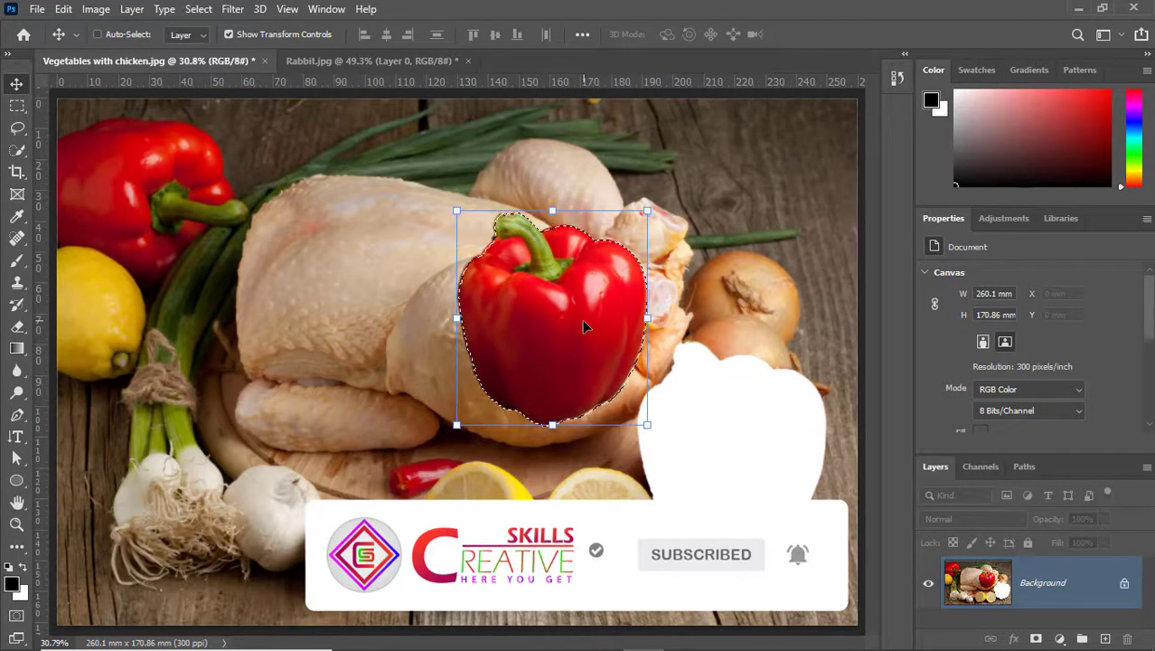
{"action": "key", "text": "ctrl+z"}
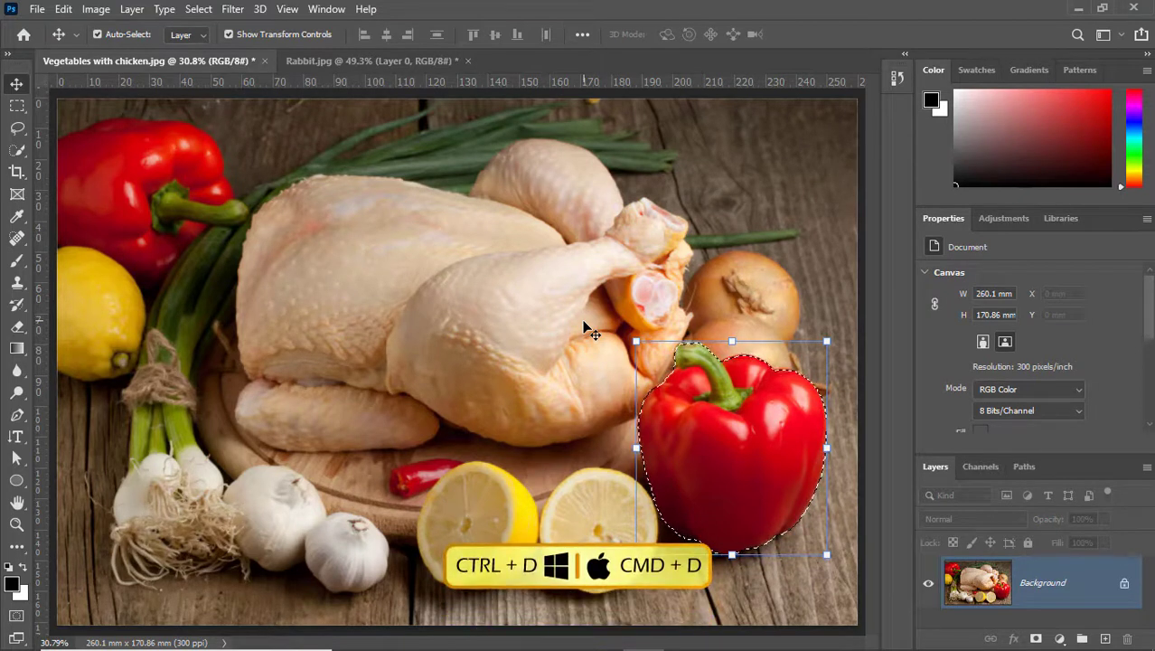
{"action": "key", "text": "ctrl+d"}
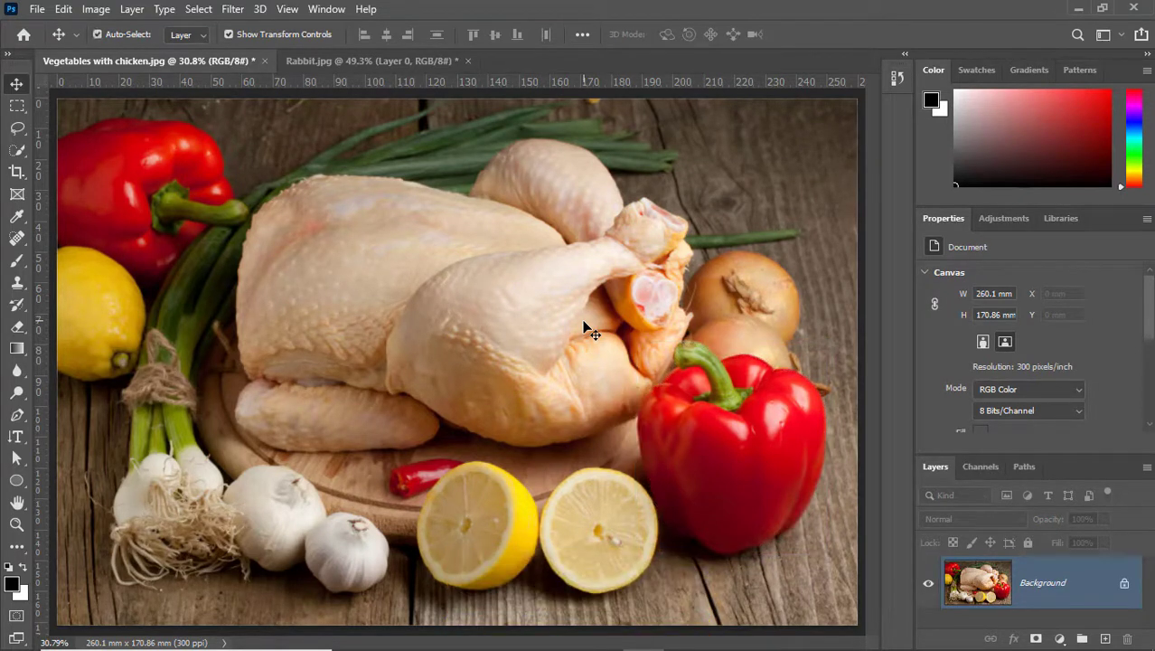
Step: Lasso around the raw chicken with the Object Selection Tool to select the whole bird
{"action": "key", "text": "l"}
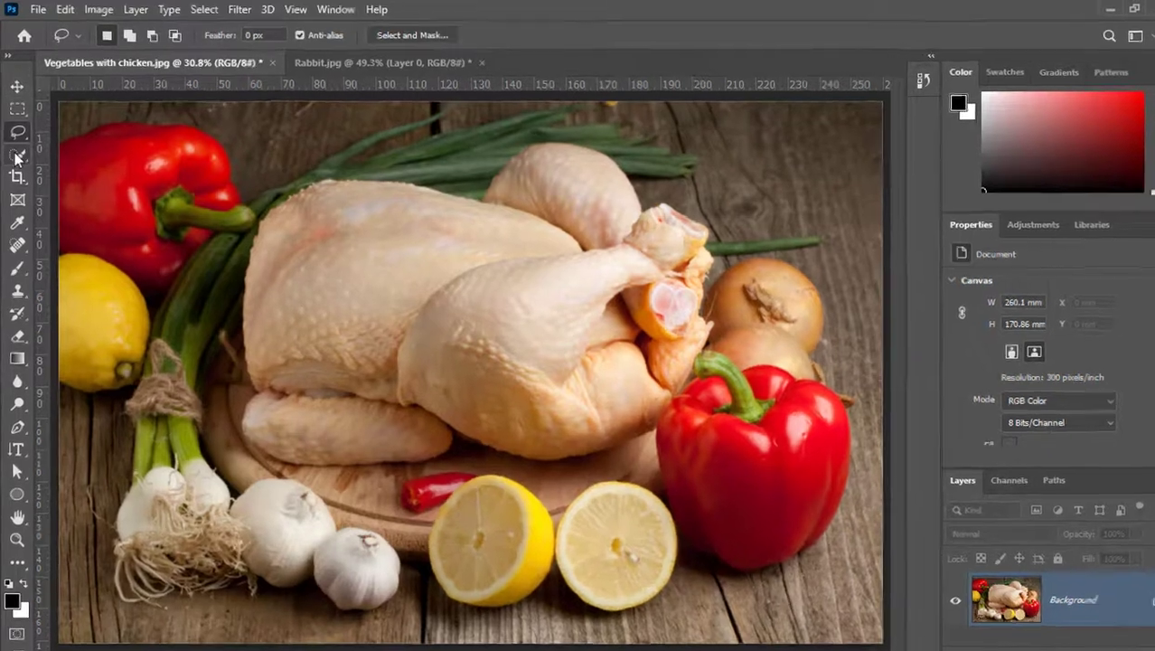
{"action": "left_click", "coordinate": [16, 150]}
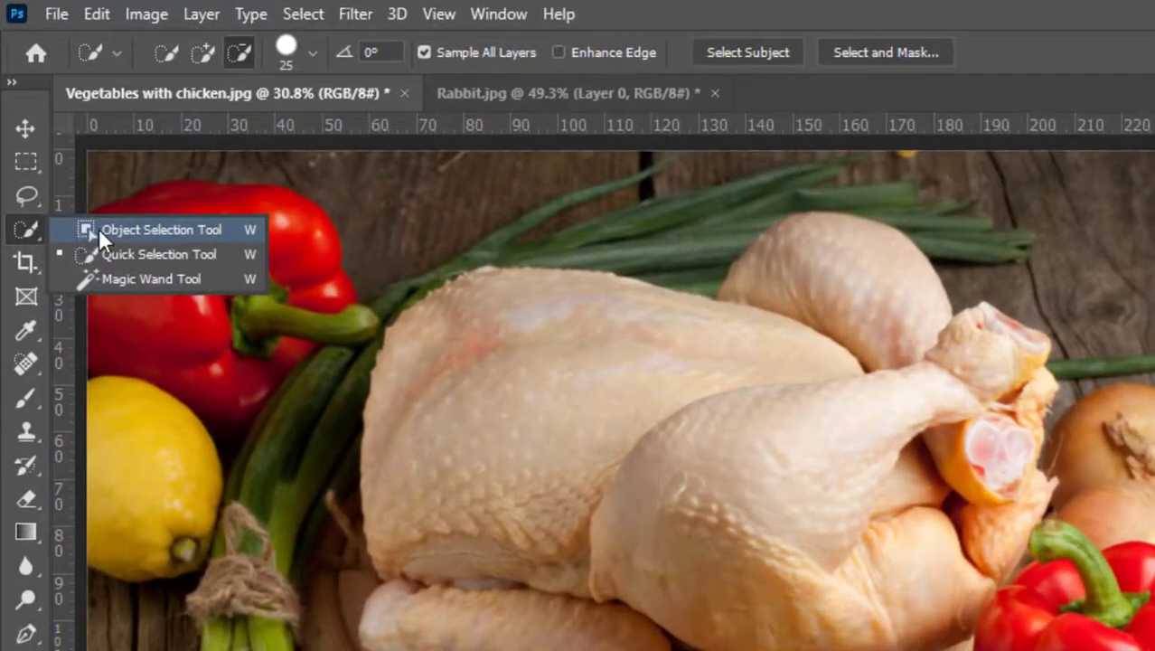
{"action": "left_click", "coordinate": [99, 230]}
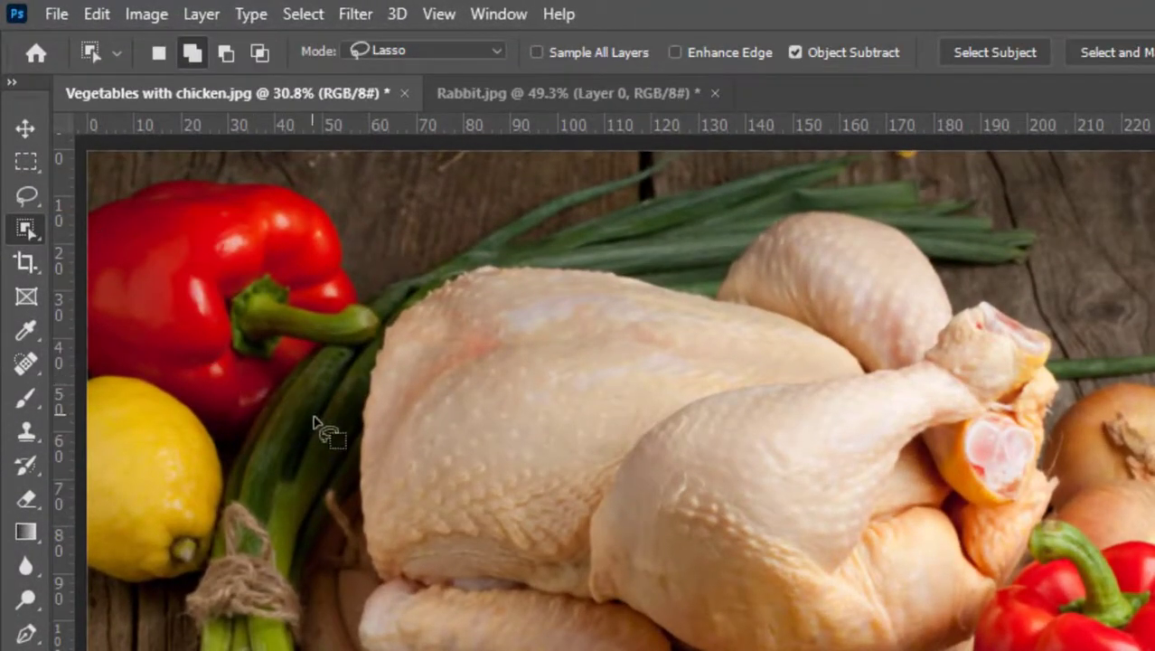
{"action": "mouse_move", "coordinate": [420, 280]}
{"action": "left_mouse_down"}
{"action": "mouse_move", "coordinate": [387, 299]}
{"action": "mouse_move", "coordinate": [381, 363]}
{"action": "mouse_move", "coordinate": [372, 325]}
{"action": "mouse_move", "coordinate": [423, 283]}
{"action": "left_mouse_up"}
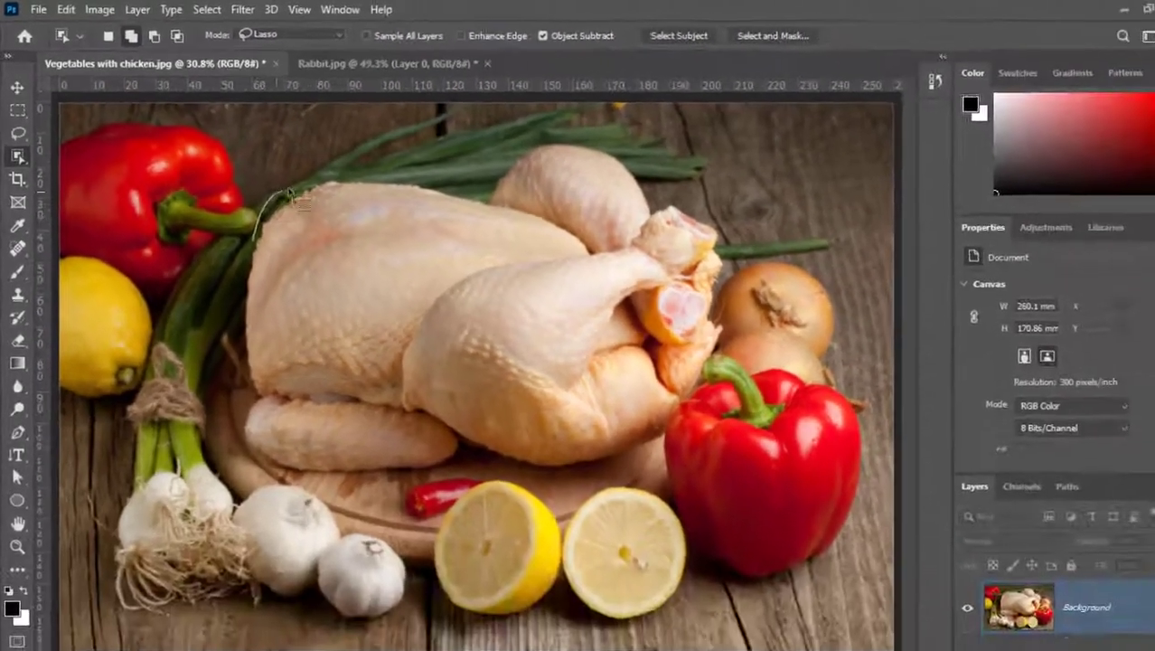
{"action": "mouse_move", "coordinate": [289, 191]}
{"action": "left_mouse_down"}
{"action": "mouse_move", "coordinate": [319, 160]}
{"action": "mouse_move", "coordinate": [442, 179]}
{"action": "mouse_move", "coordinate": [498, 138]}
{"action": "mouse_move", "coordinate": [563, 132]}
{"action": "mouse_move", "coordinate": [707, 213]}
{"action": "mouse_move", "coordinate": [713, 307]}
{"action": "mouse_move", "coordinate": [664, 379]}
{"action": "mouse_move", "coordinate": [594, 441]}
{"action": "mouse_move", "coordinate": [483, 460]}
{"action": "mouse_move", "coordinate": [244, 452]}
{"action": "left_mouse_up"}
{"action": "left_click_drag", "start_coordinate": [232, 298], "coordinate": [256, 215]}
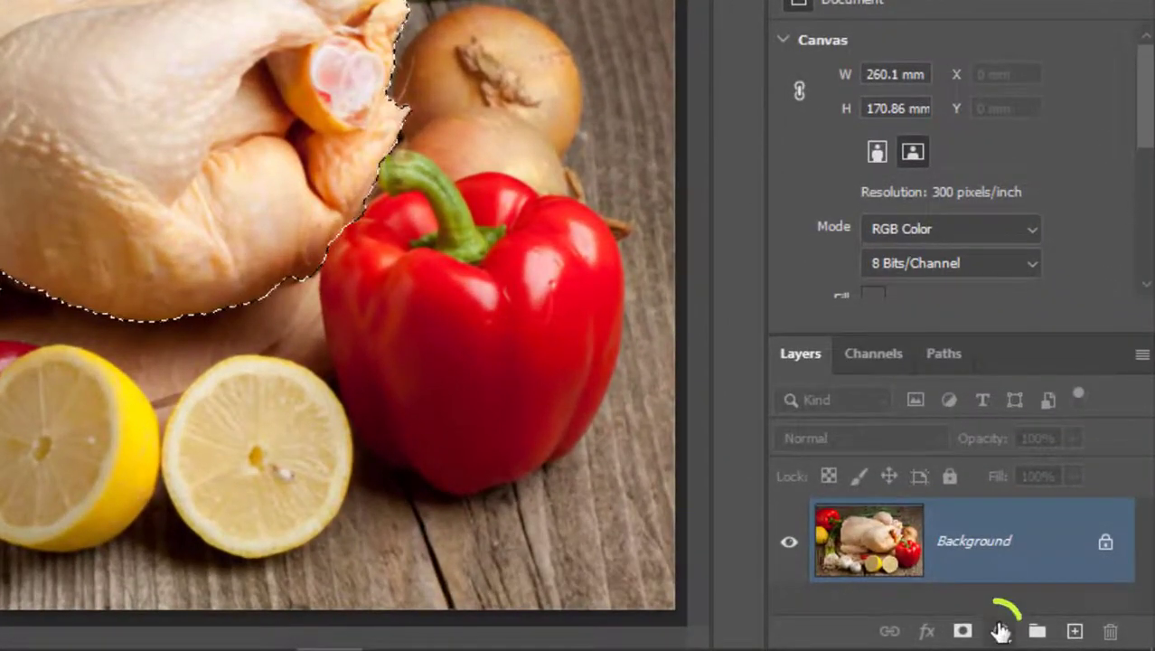
{"action": "left_click", "coordinate": [1000, 631]}
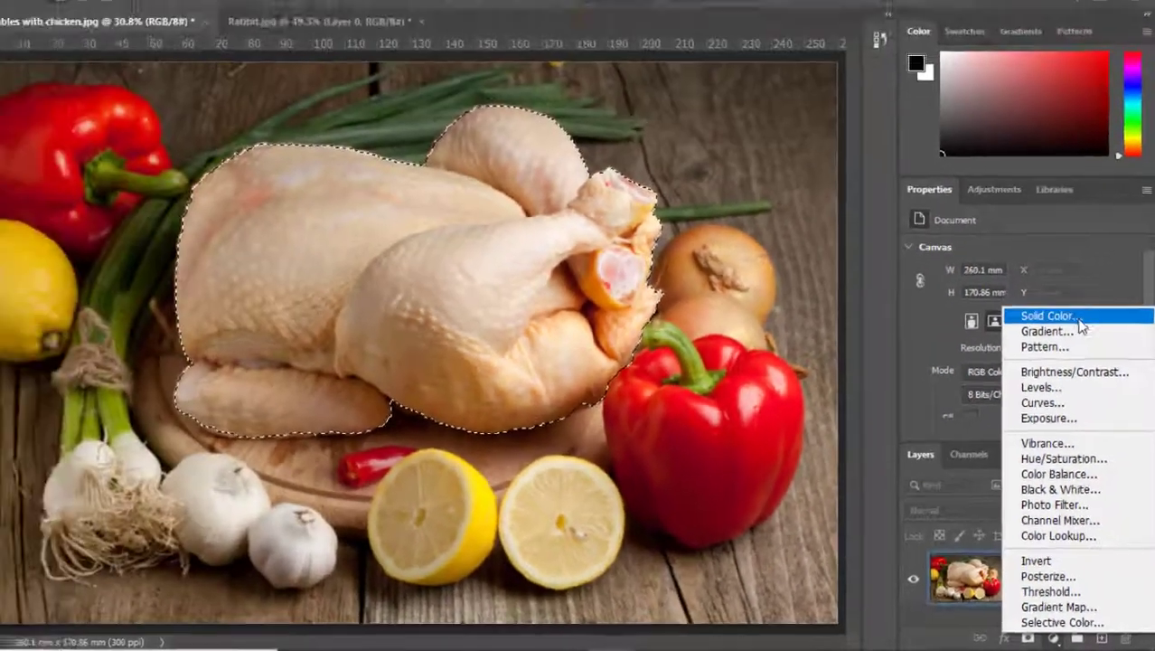
Step: Add a Solid Color fill layer with an orange colour
{"action": "left_click", "coordinate": [1038, 148]}
{"action": "left_click_drag", "start_coordinate": [832, 380], "coordinate": [832, 395]}
{"action": "left_click", "coordinate": [744, 206]}
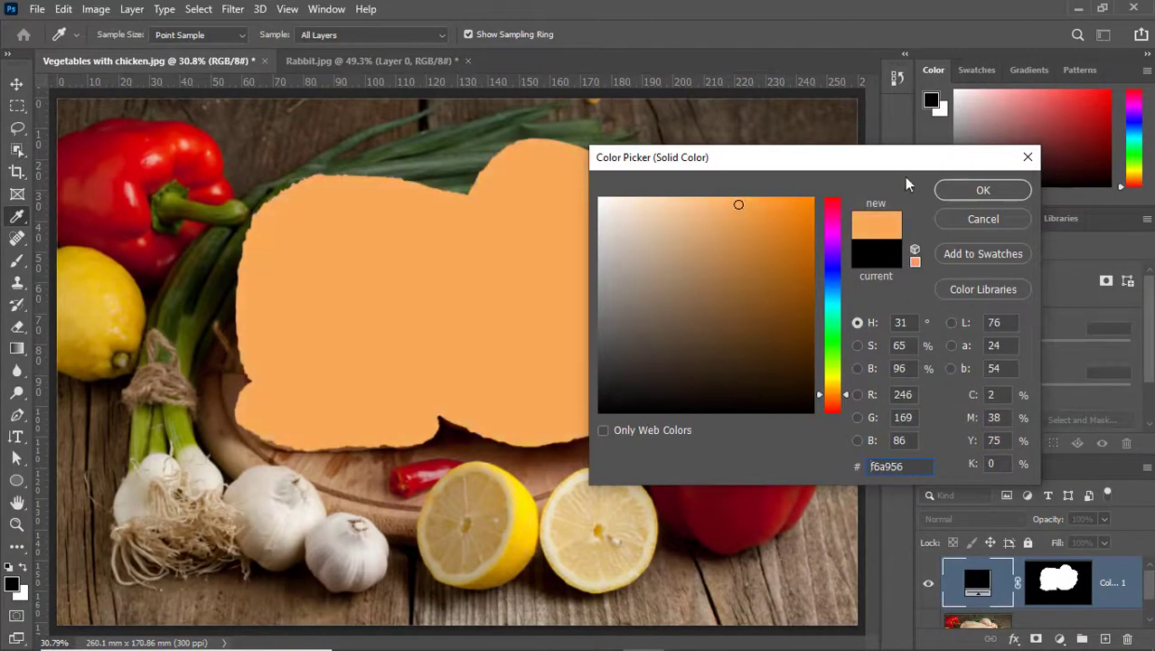
{"action": "left_click", "coordinate": [982, 190]}
Step: Set the orange fill layer to Color blend mode at 77% opacity
{"action": "left_click", "coordinate": [958, 521]}
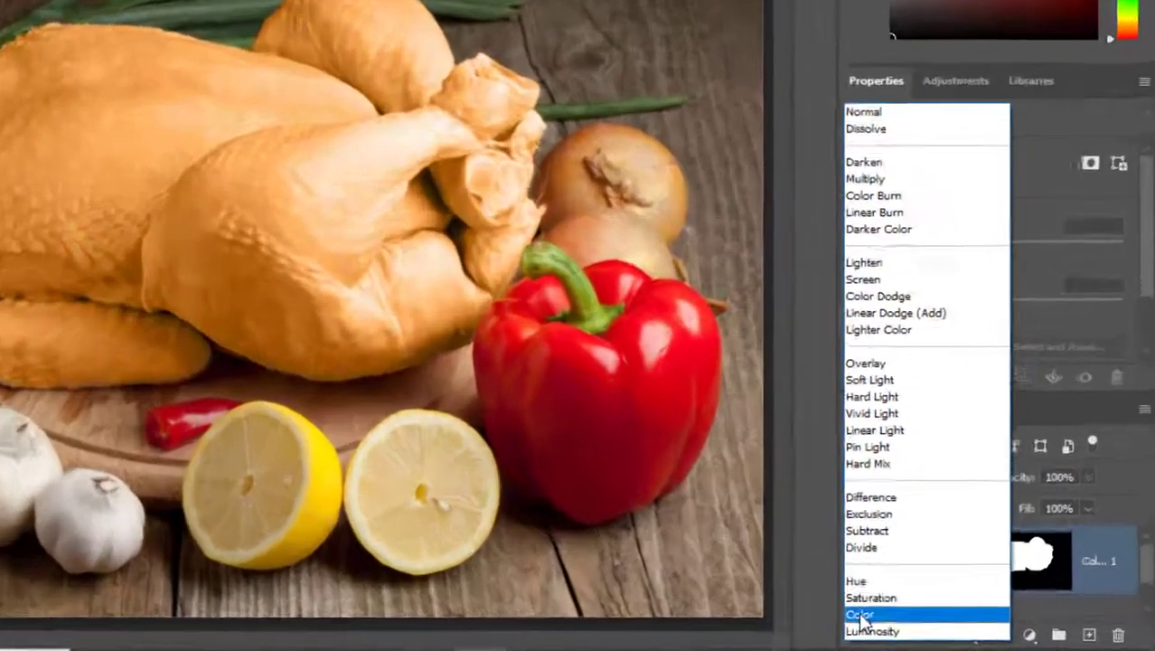
{"action": "left_click", "coordinate": [931, 623]}
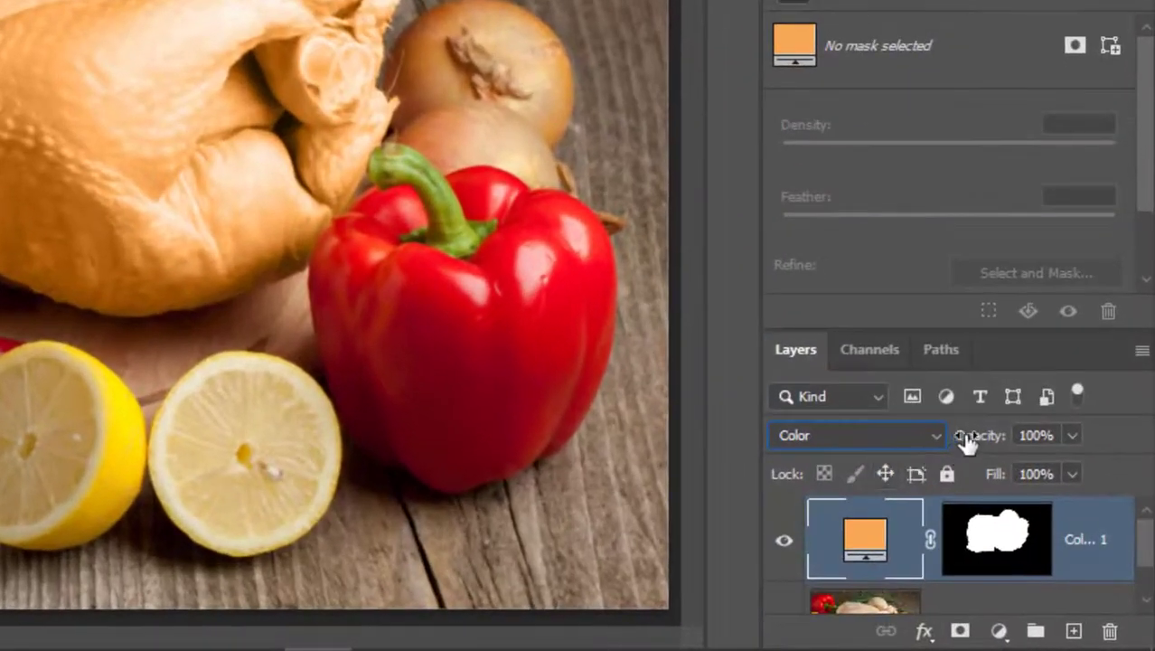
{"action": "left_click_drag", "start_coordinate": [980, 441], "coordinate": [954, 447]}
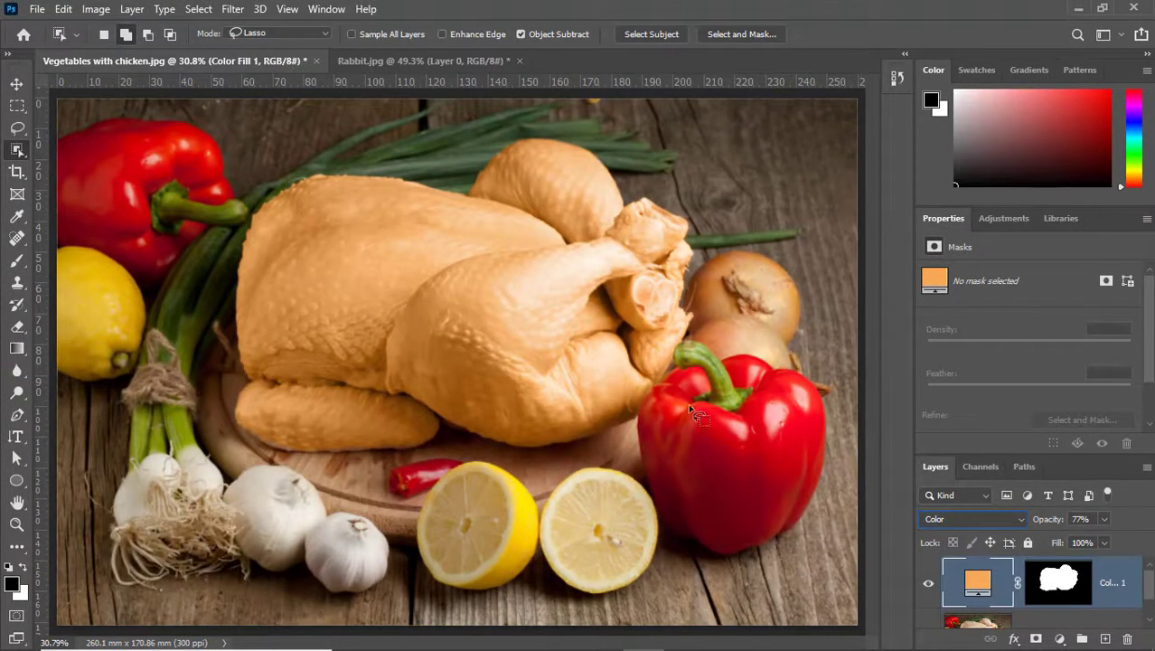
Step: Give the fill layer's mask a 3.4 px feather in Properties
{"action": "left_click", "coordinate": [1058, 582]}
{"action": "left_click_drag", "start_coordinate": [932, 387], "coordinate": [949, 387]}
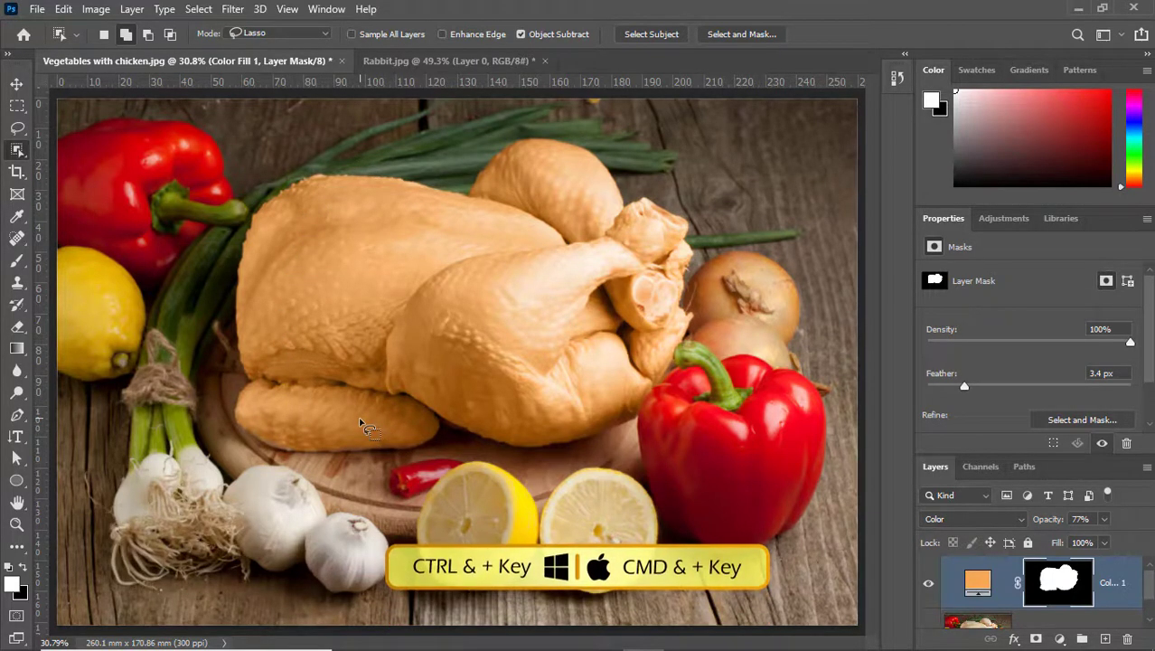
{"action": "key", "text": "ctrl+plus"}
{"action": "key", "text": "ctrl+plus"}
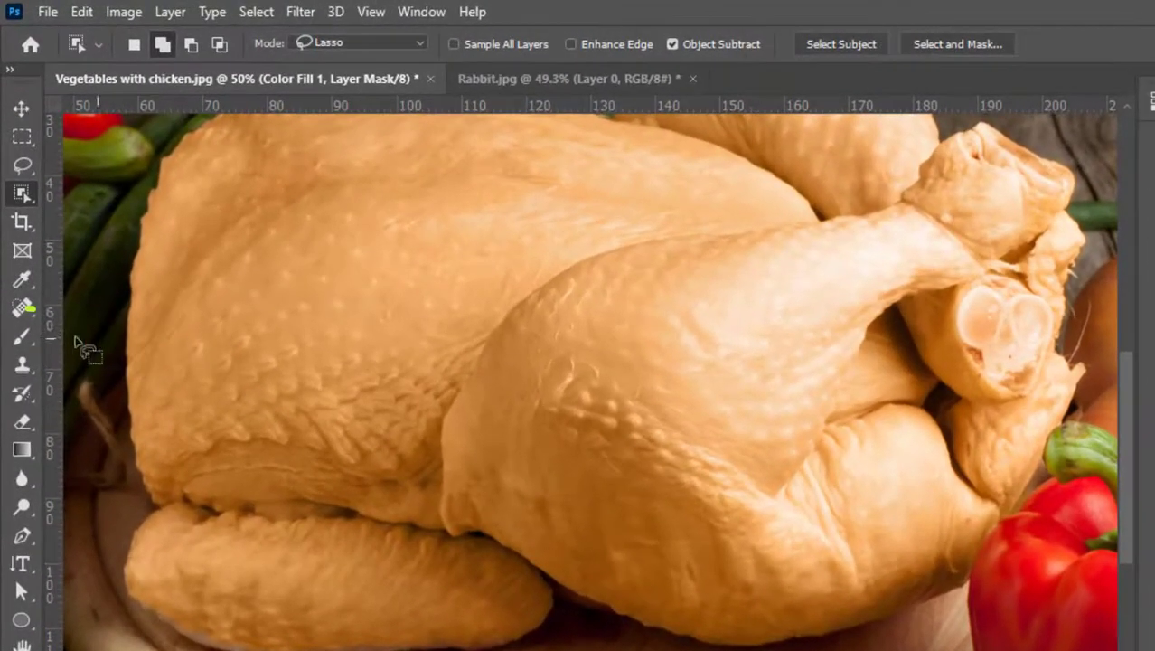
{"action": "left_click", "coordinate": [23, 337]}
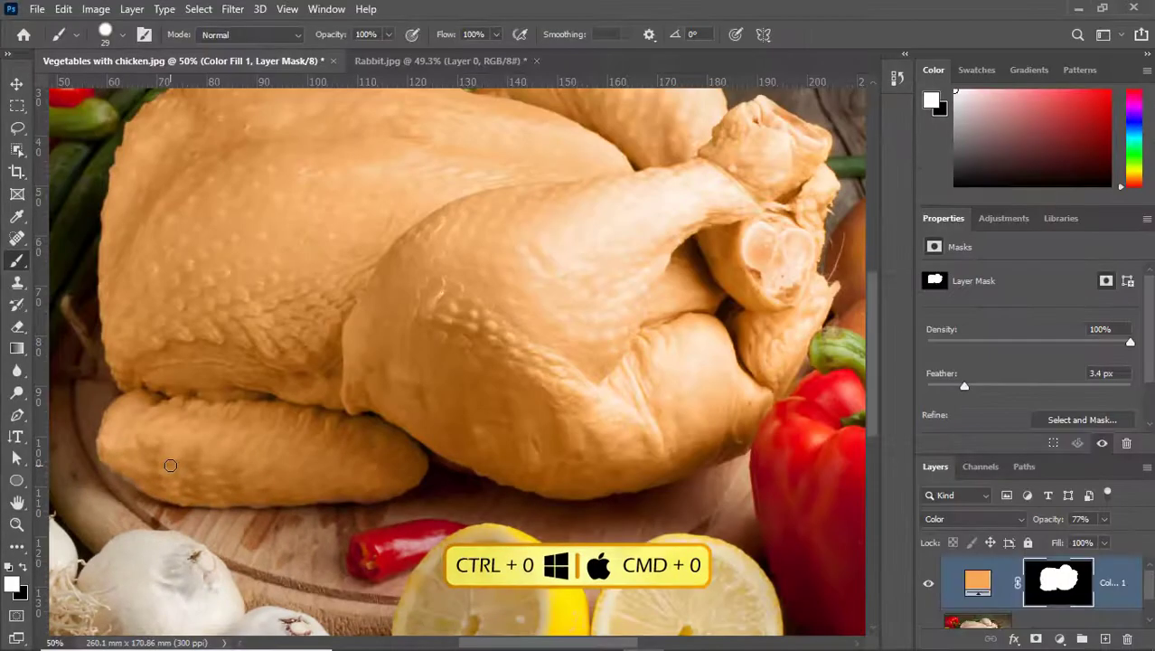
{"action": "key", "text": "ctrl+0"}
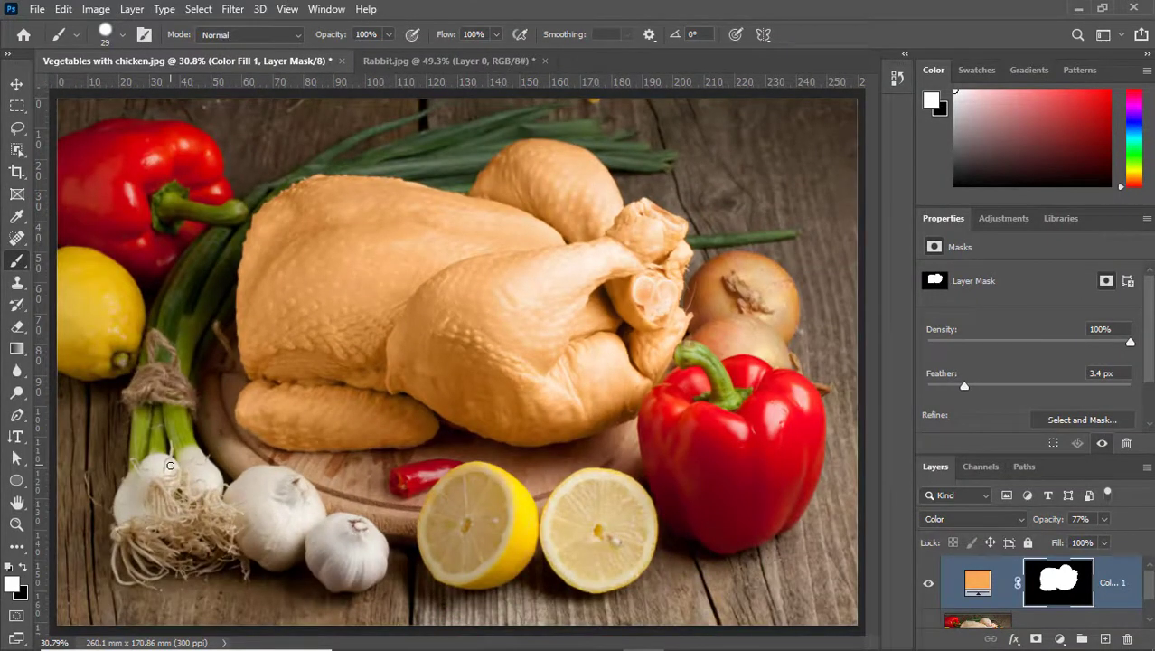
{"action": "key", "text": "w"}
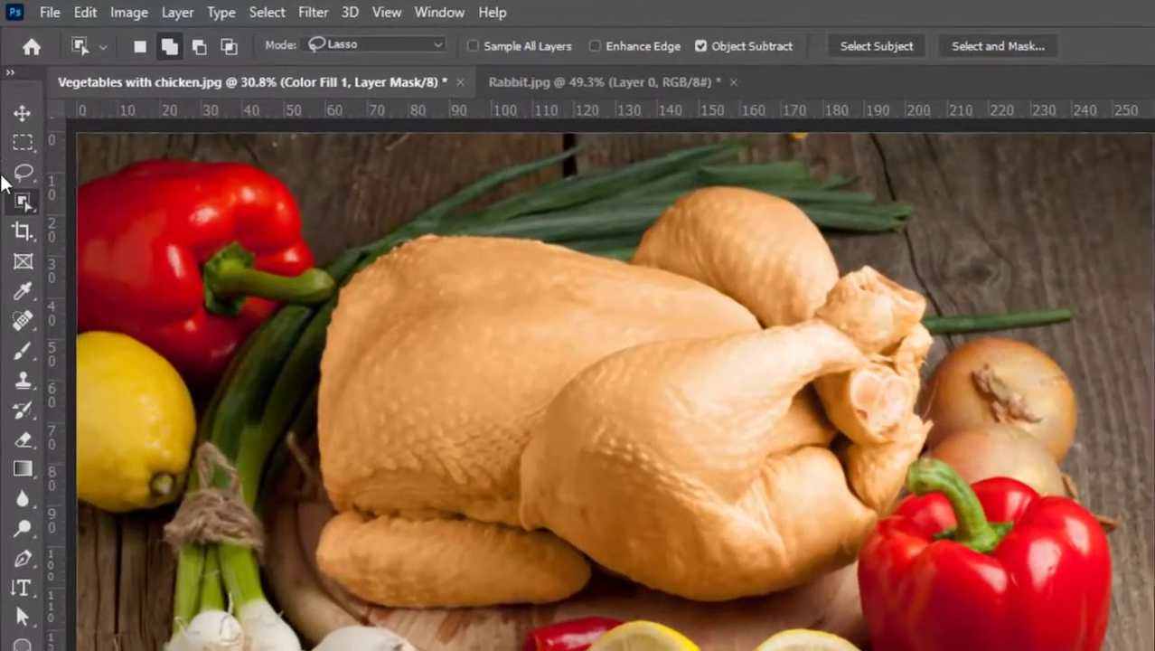
Step: Switch to the Magic Wand tool and bring up the Rabbit.jpg document
{"action": "right_click", "coordinate": [20, 204]}
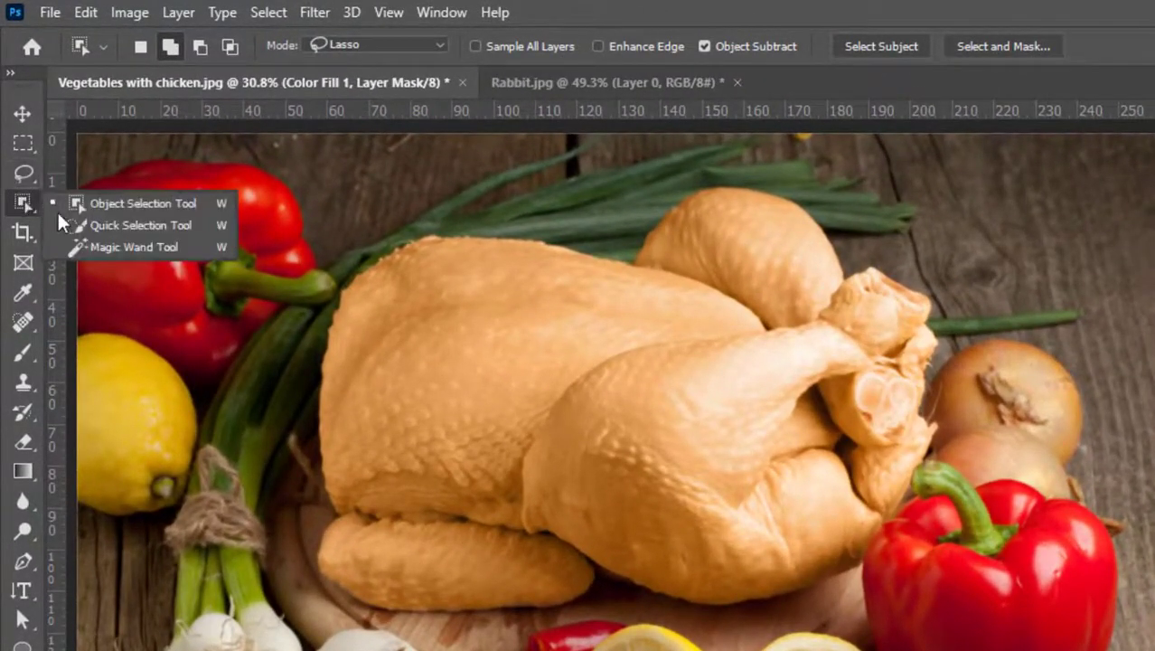
{"action": "left_click", "coordinate": [93, 248]}
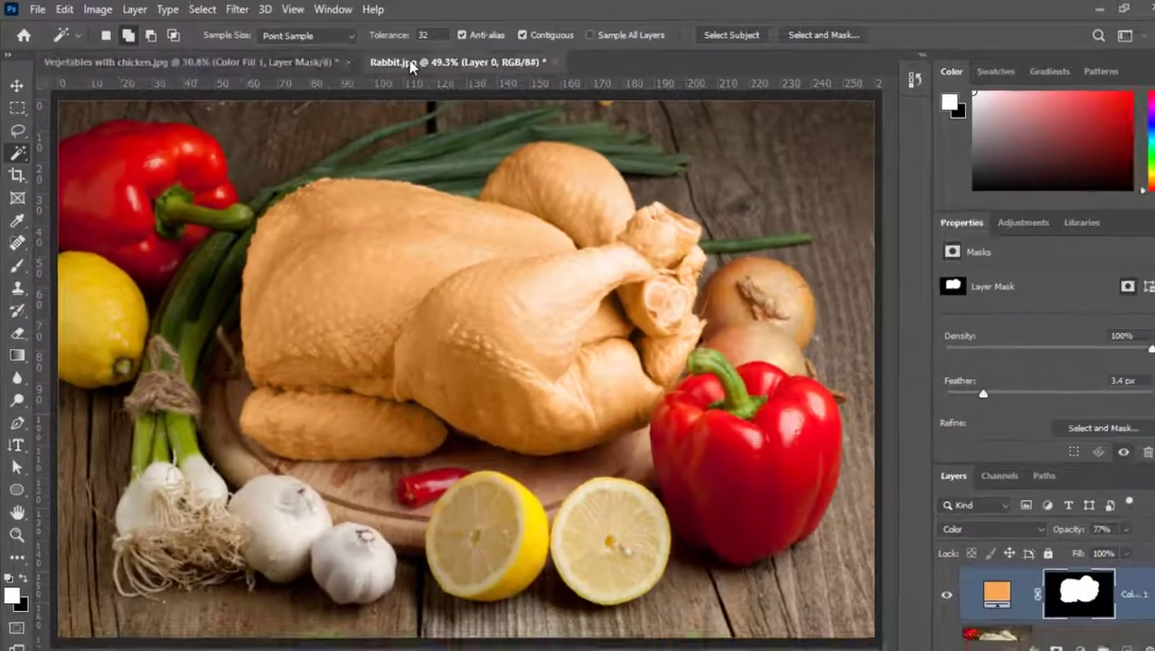
{"action": "left_click", "coordinate": [560, 83]}
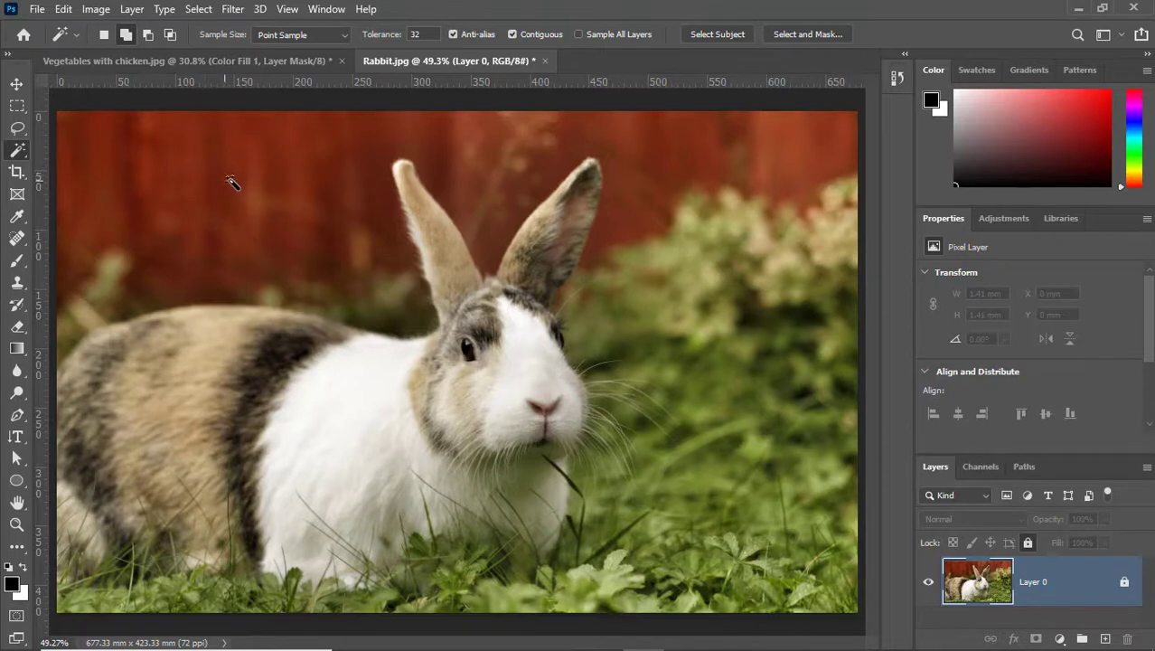
Step: Select the red fence and add its remaining patches and holes at tolerance 32
{"action": "left_click", "coordinate": [153, 178]}
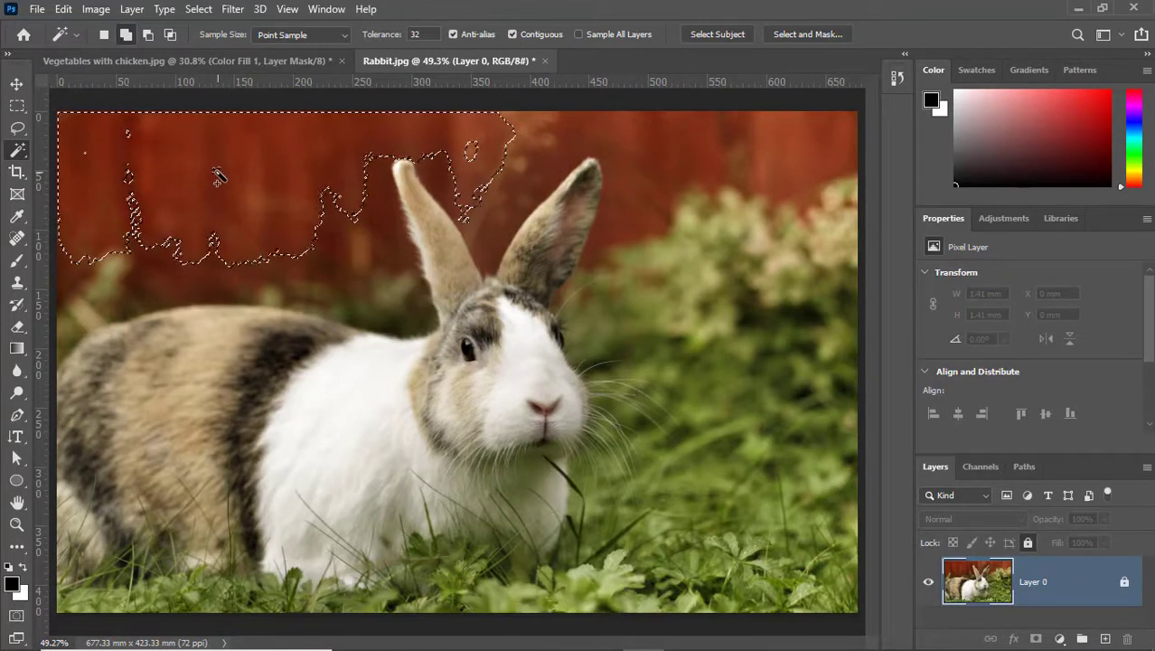
{"action": "left_click", "coordinate": [272, 216]}
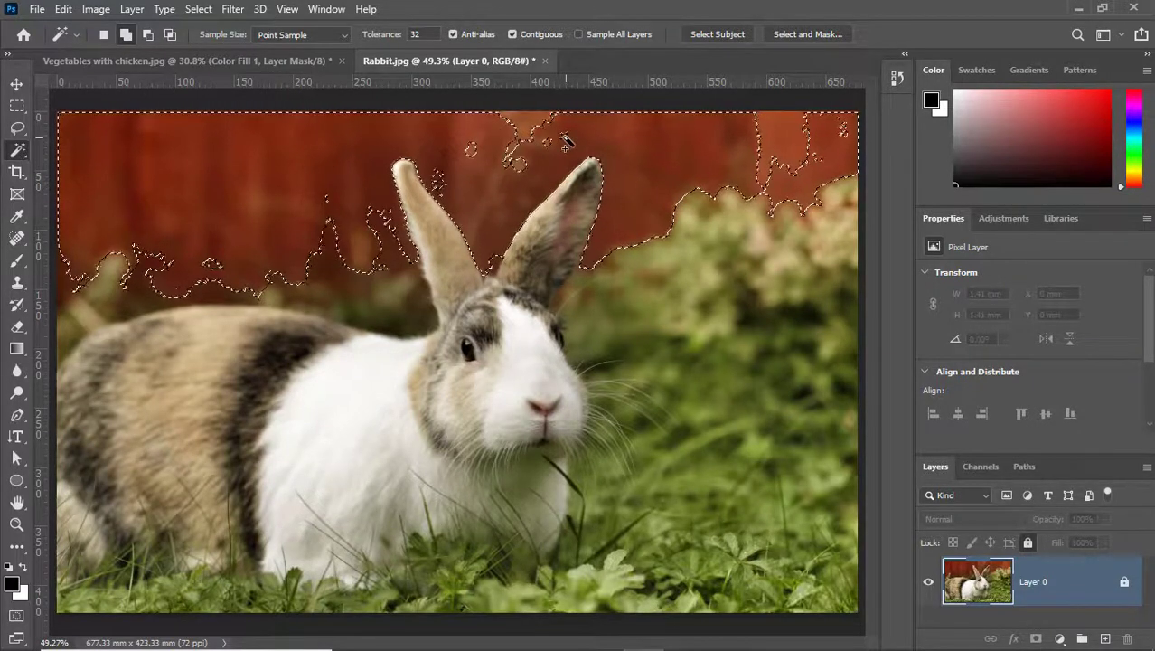
{"action": "left_click", "coordinate": [527, 136]}
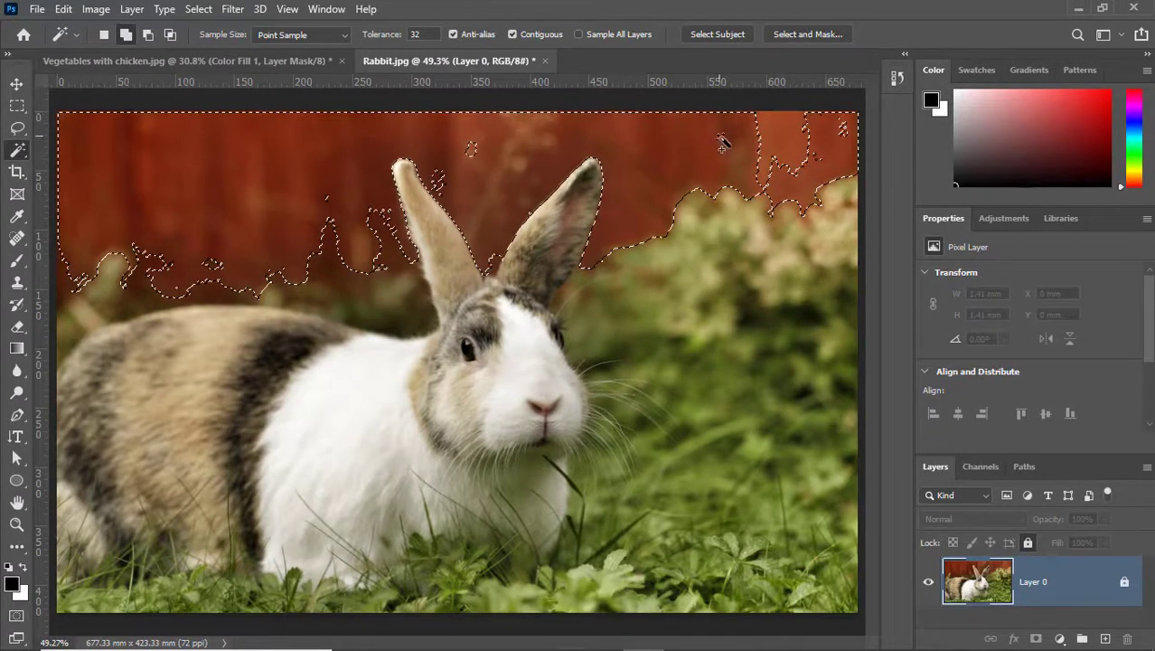
{"action": "left_click", "coordinate": [782, 144]}
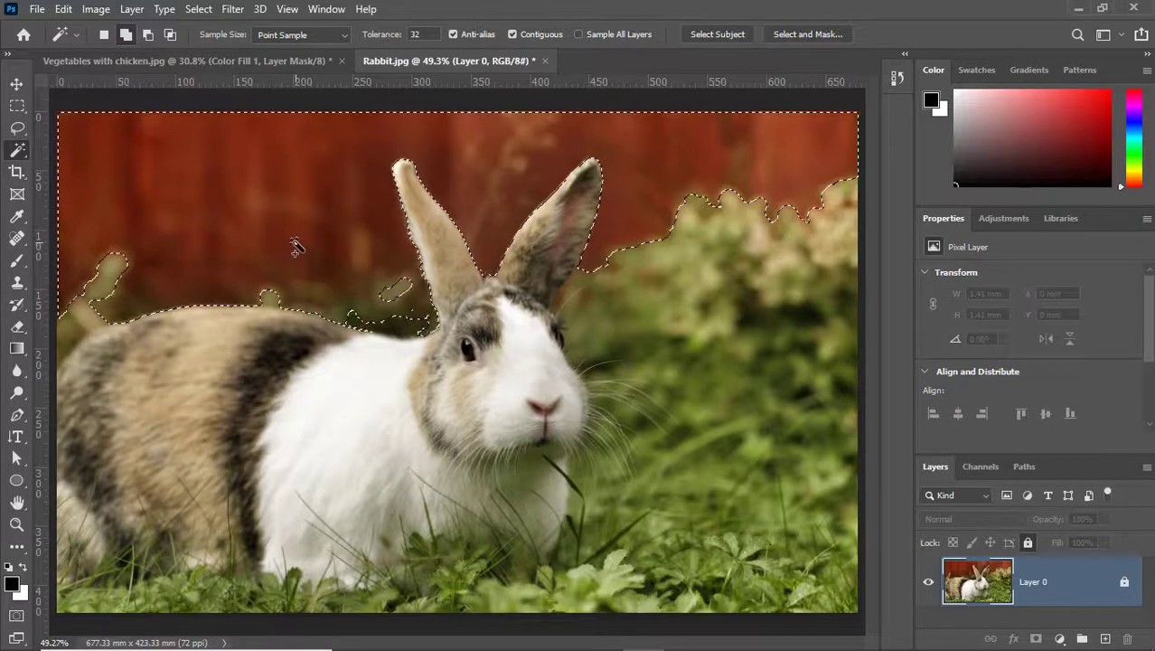
{"action": "left_click", "coordinate": [397, 289]}
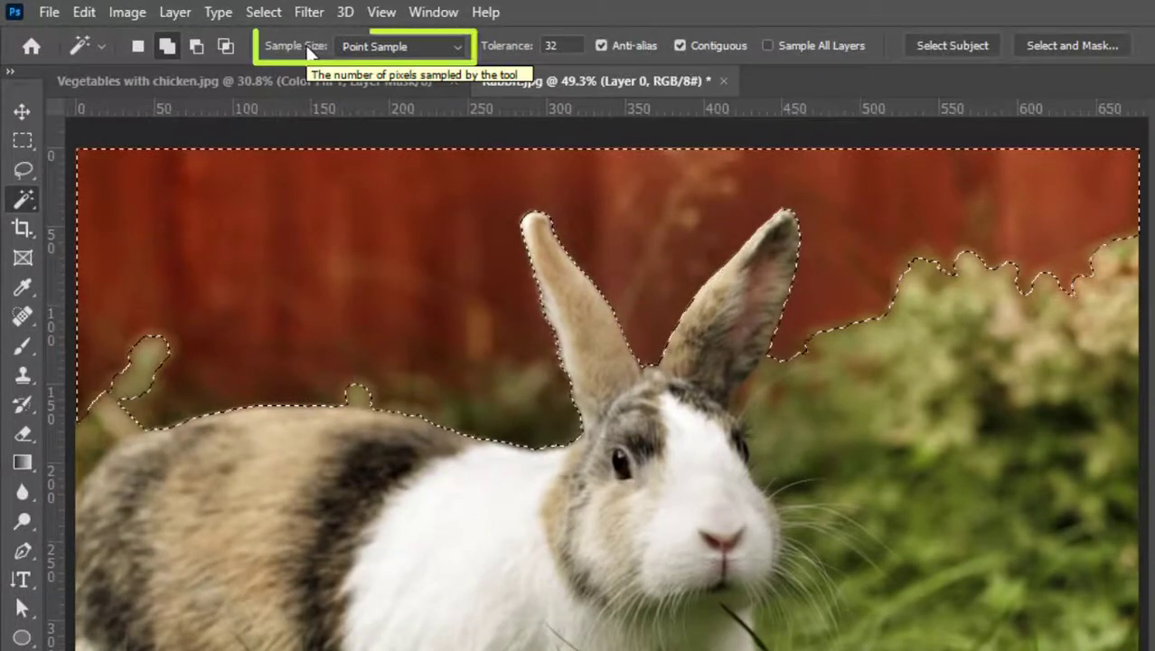
Step: Set Sample Size to 3 by 3 Average, test-select the red fence, then deselect
{"action": "left_click", "coordinate": [362, 55]}
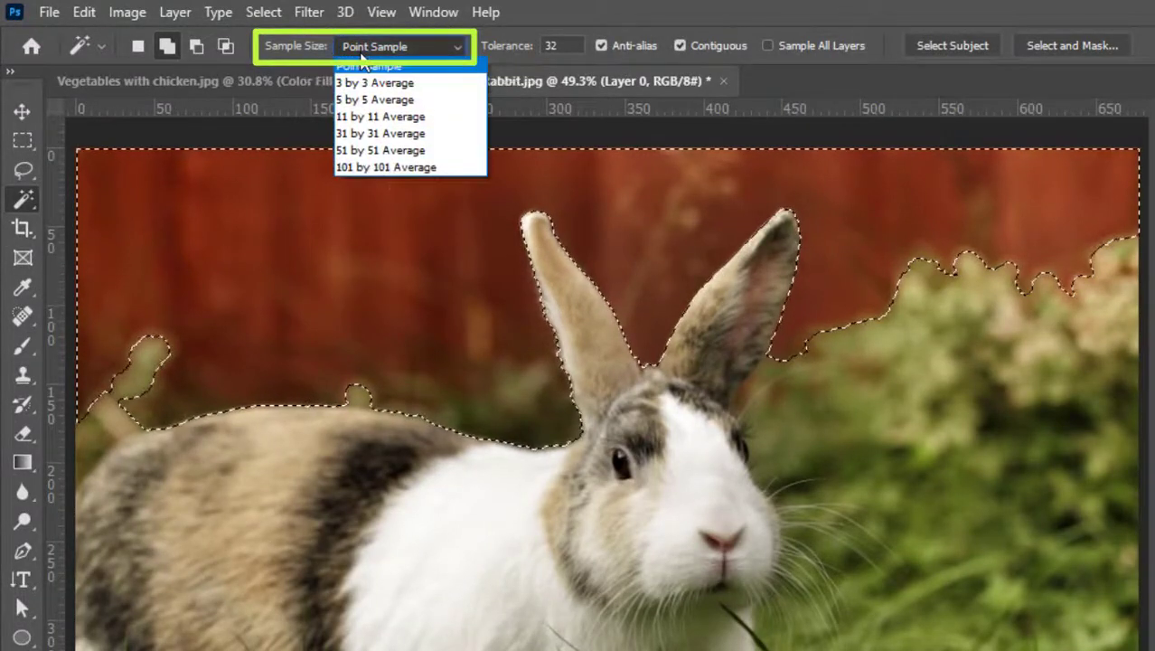
{"action": "left_click", "coordinate": [361, 83]}
{"action": "key", "text": "ctrl+d"}
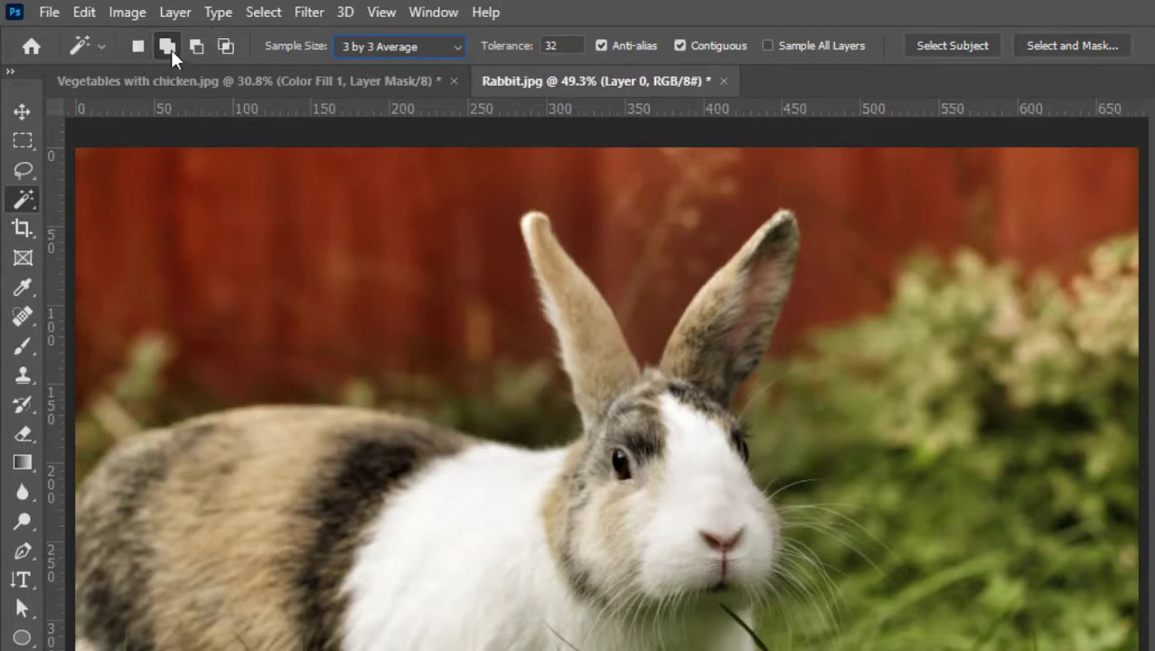
{"action": "left_click", "coordinate": [216, 216]}
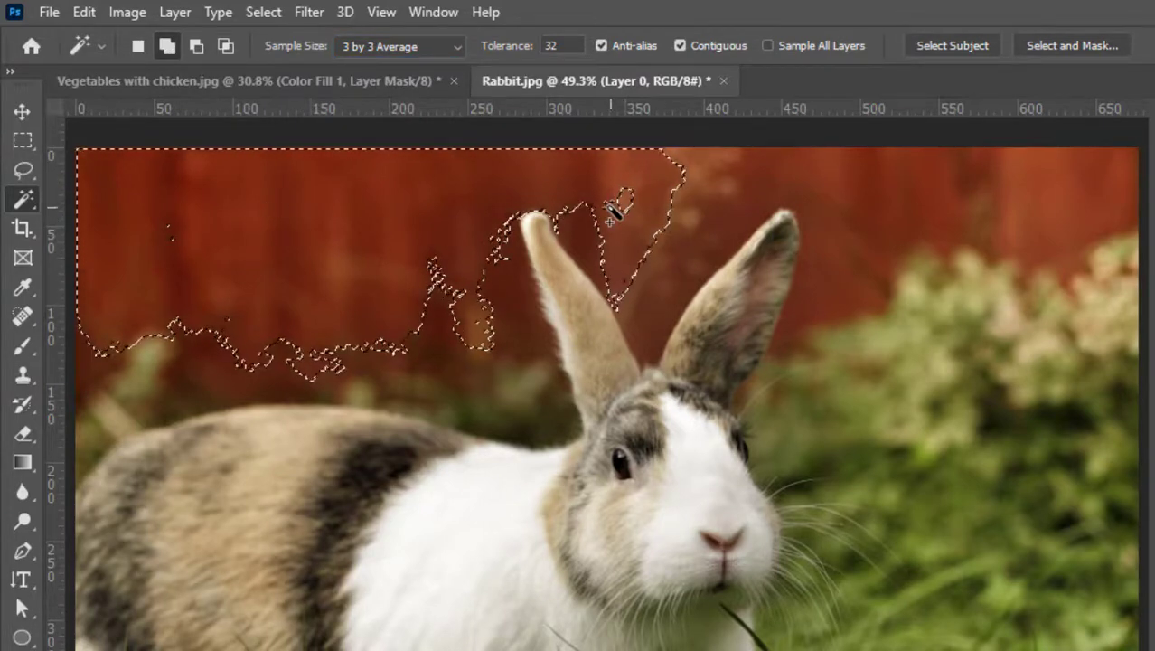
{"action": "key", "text": "ctrl+d"}
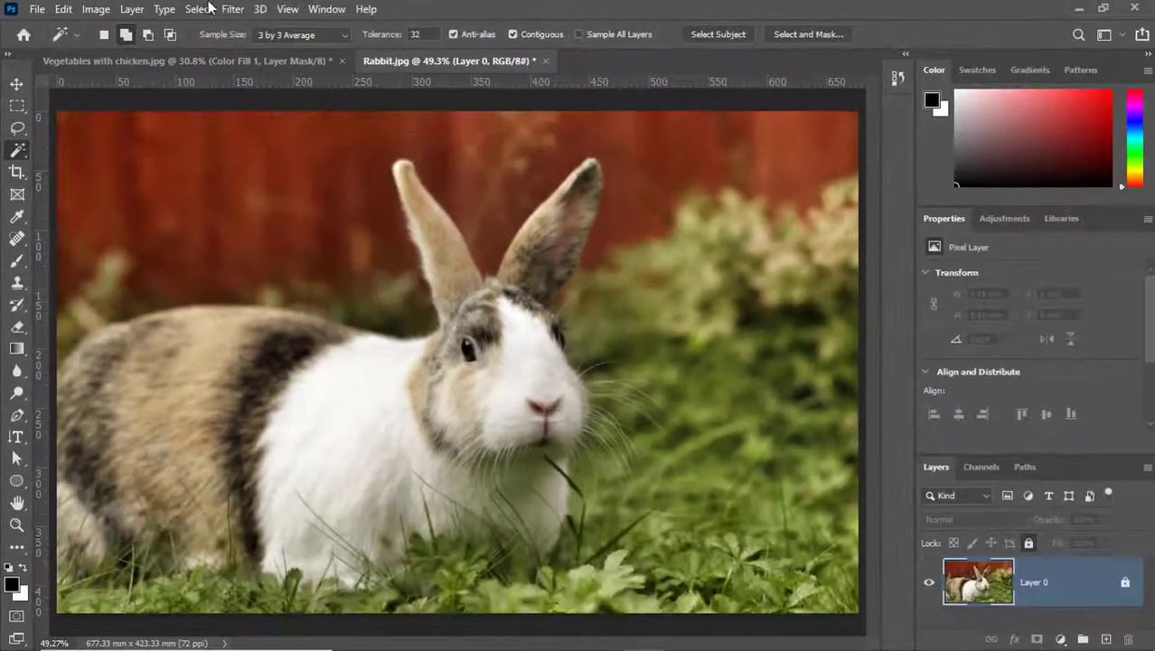
Step: Switch to 31 by 31 Average and select the red fence, including the part between and above the ears
{"action": "left_click", "coordinate": [351, 46]}
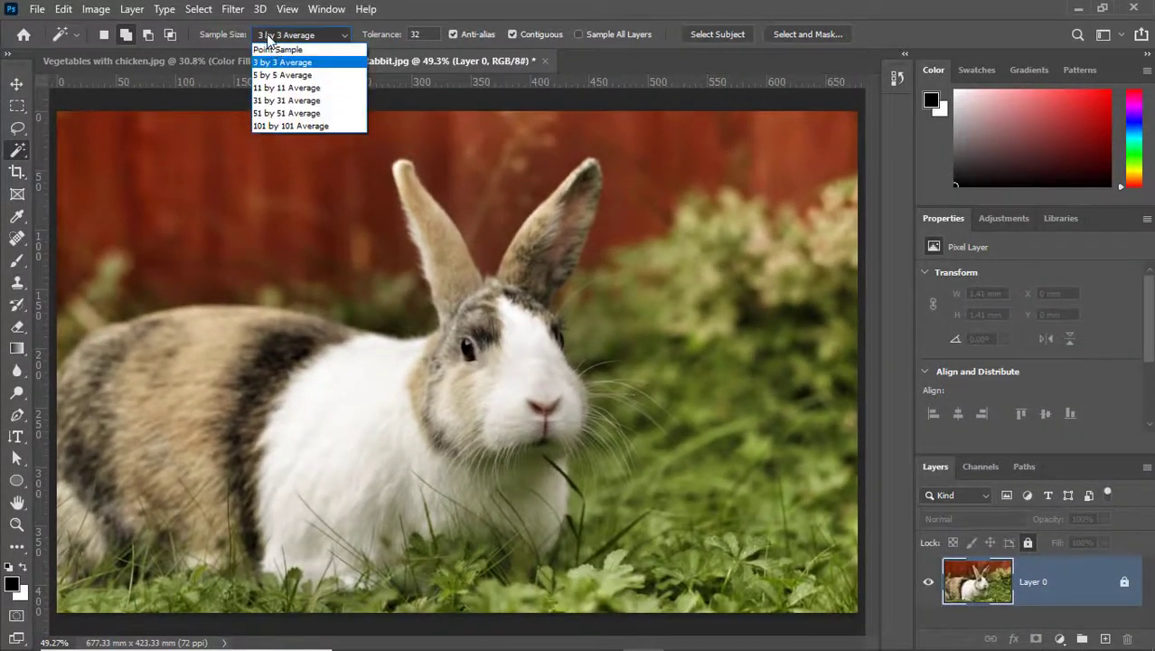
{"action": "left_click", "coordinate": [278, 103]}
{"action": "left_click", "coordinate": [259, 148]}
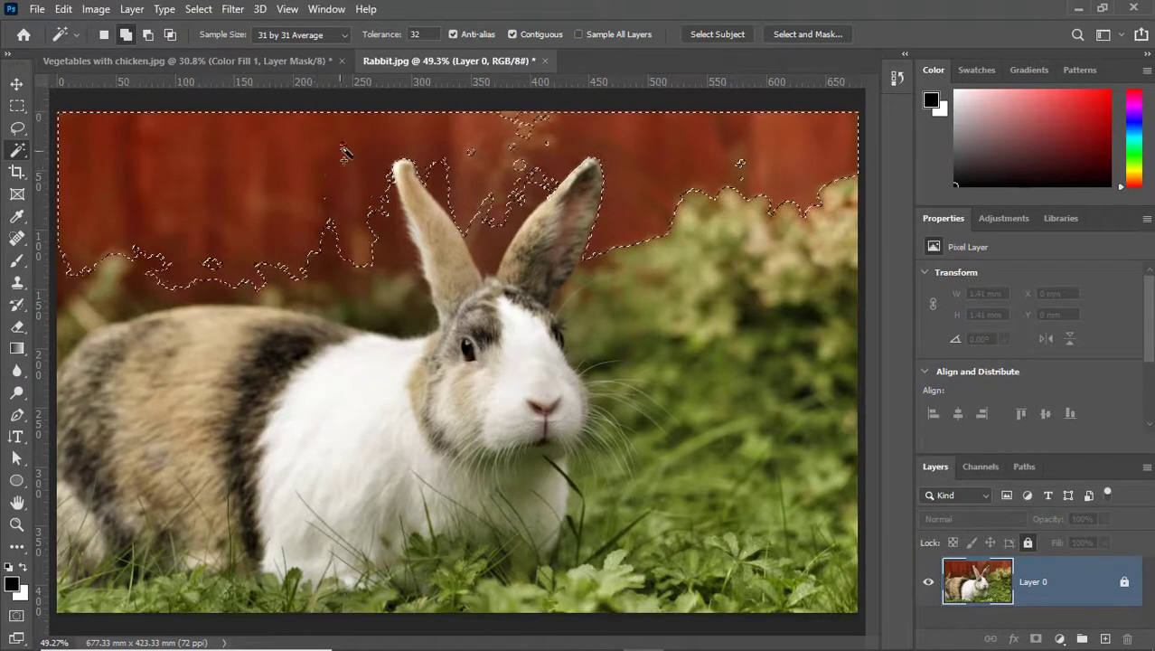
{"action": "left_click", "coordinate": [520, 141]}
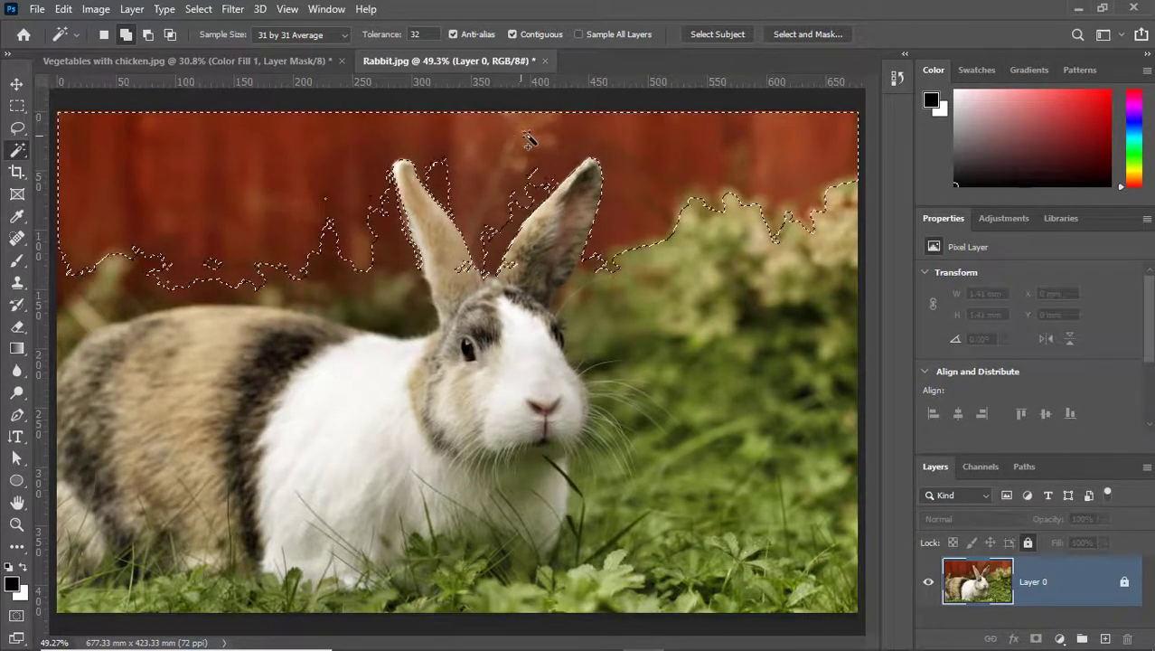
Step: Return Sample Size to Point Sample and clear the selection
{"action": "left_click", "coordinate": [276, 38]}
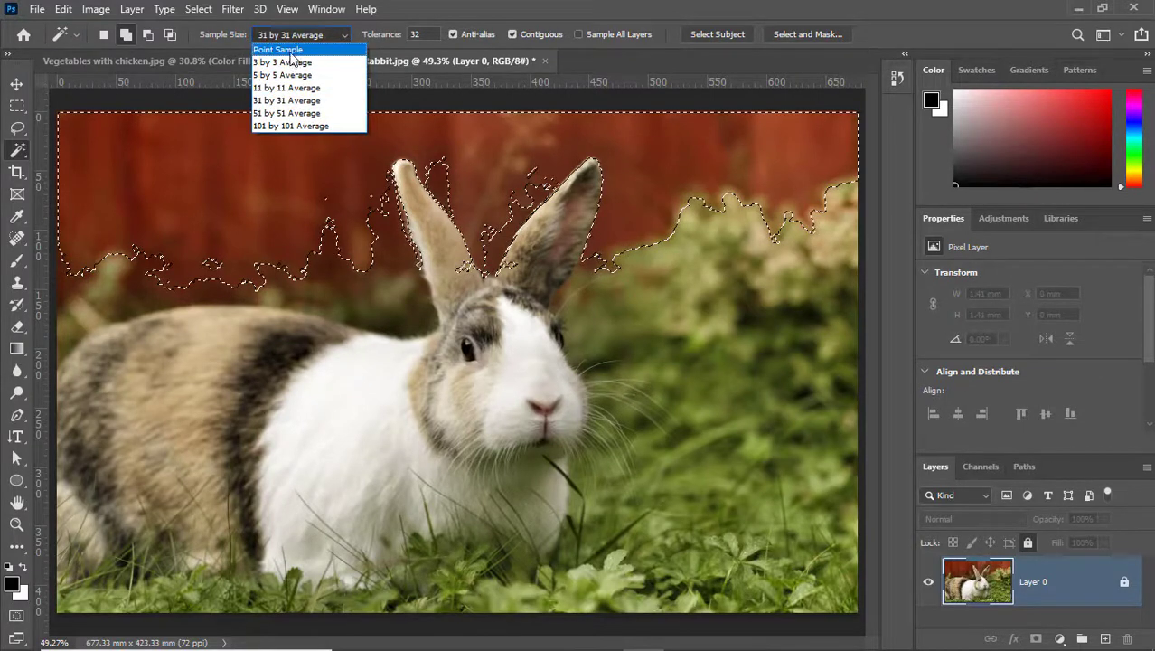
{"action": "left_click", "coordinate": [289, 50]}
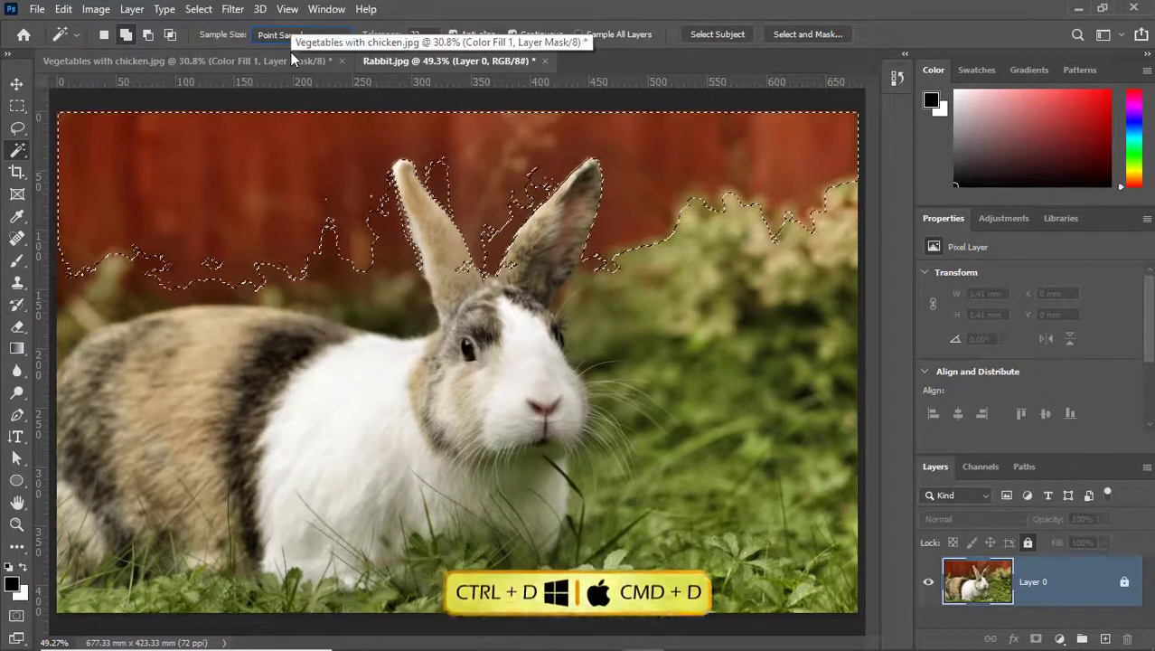
{"action": "key", "text": "ctrl+d"}
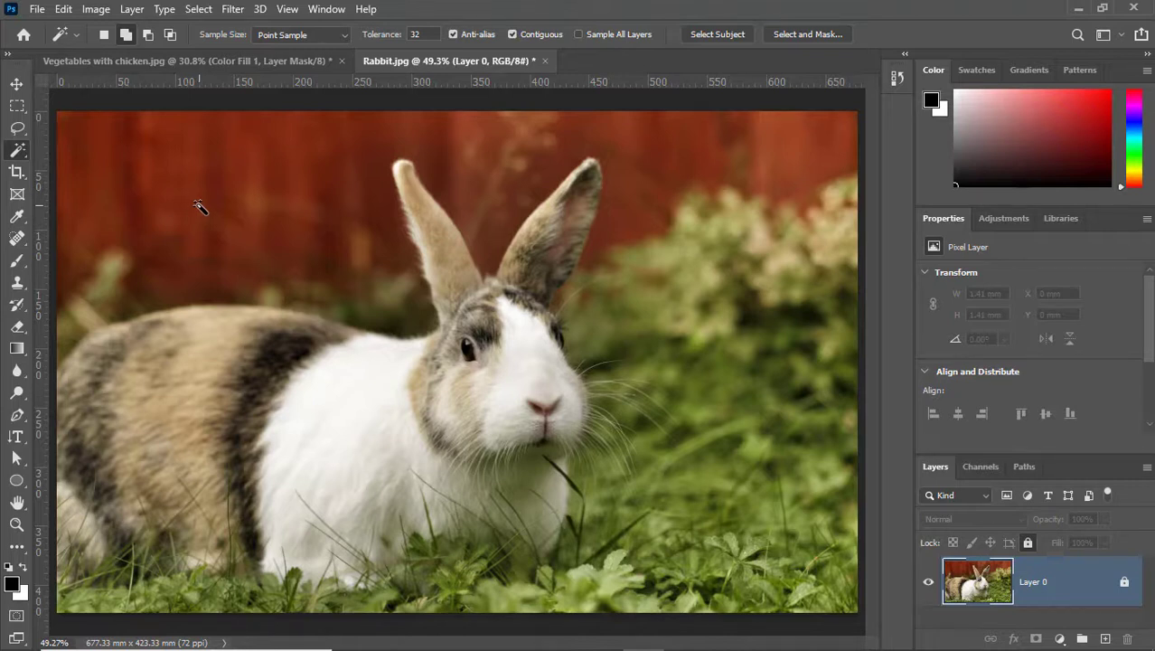
Step: Switch to the Quick Selection tool with Add to Selection mode active
{"action": "key", "text": "shift+w"}
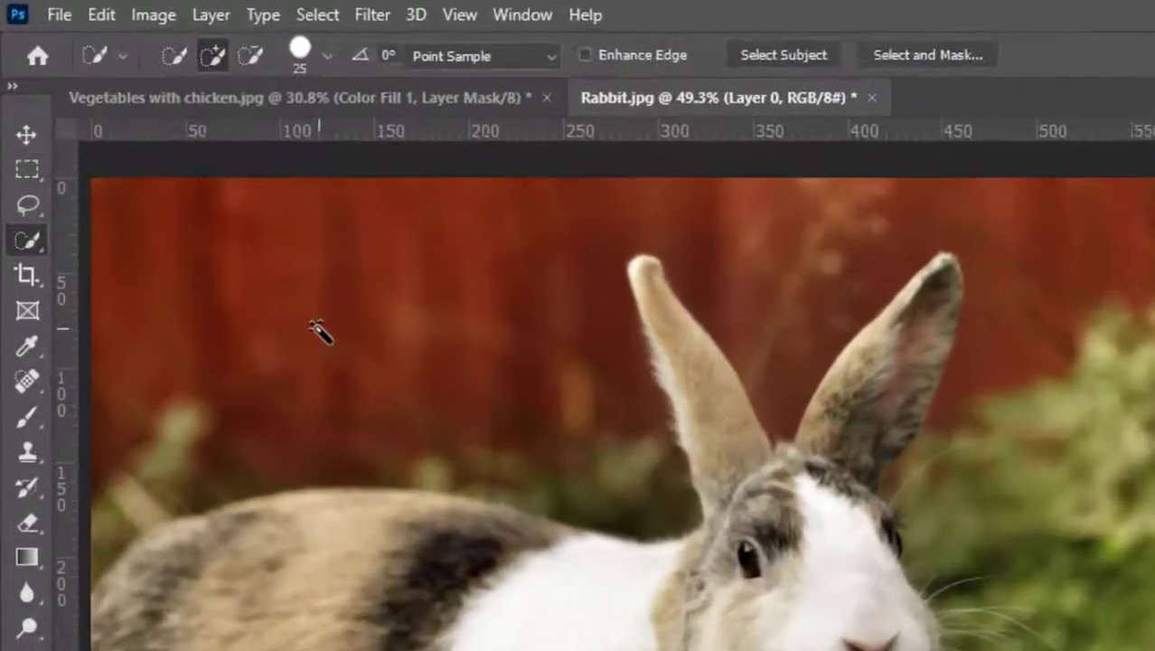
{"action": "key", "text": "shift+w"}
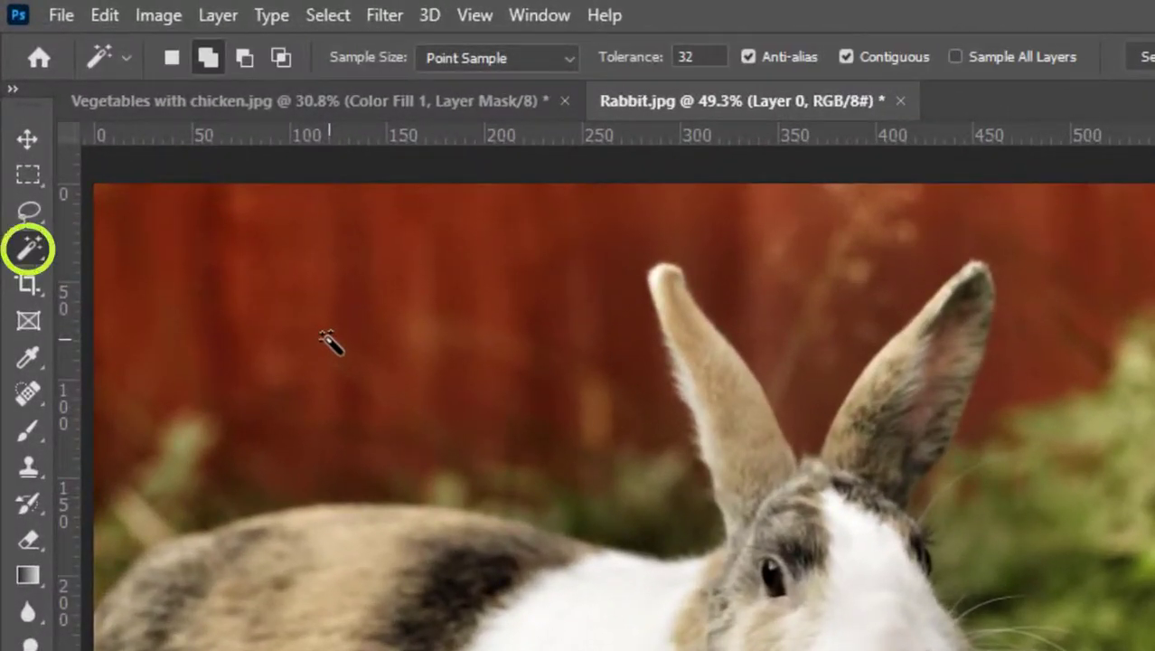
{"action": "key", "text": "shift+w"}
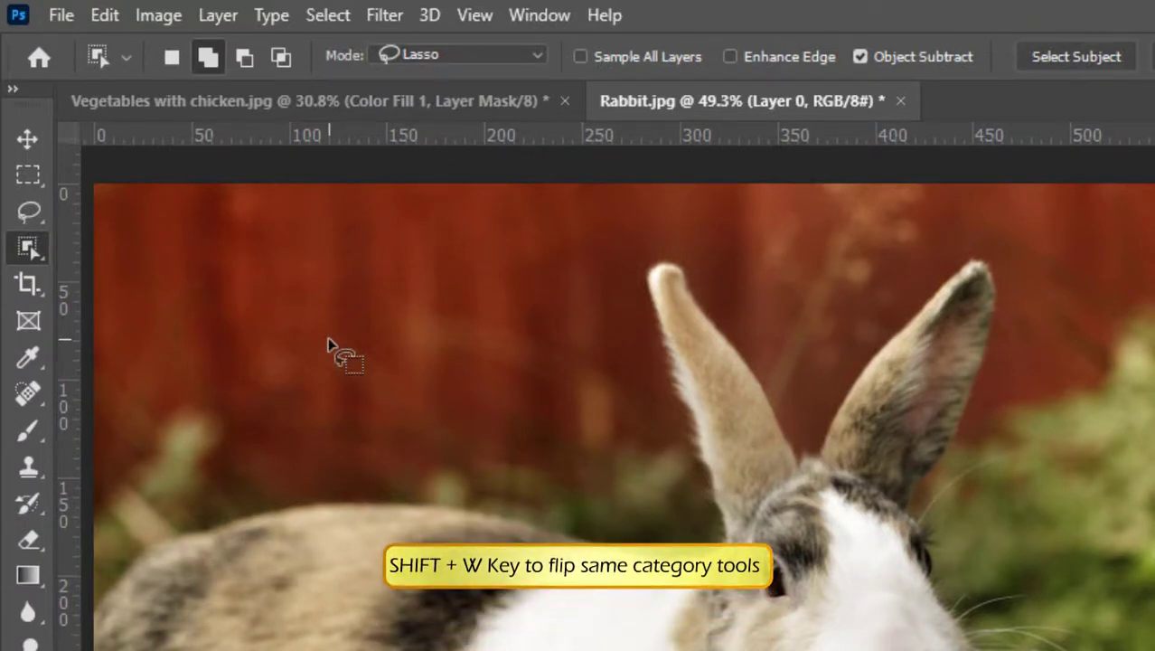
{"action": "key", "text": "shift+w"}
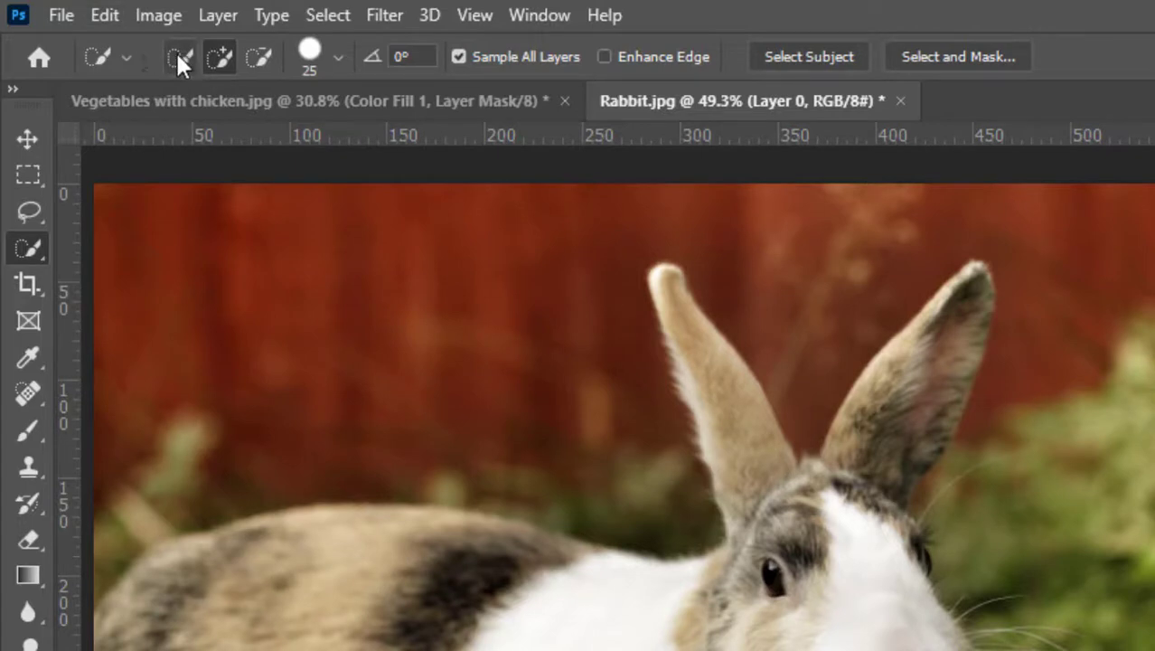
{"action": "left_click", "coordinate": [219, 57]}
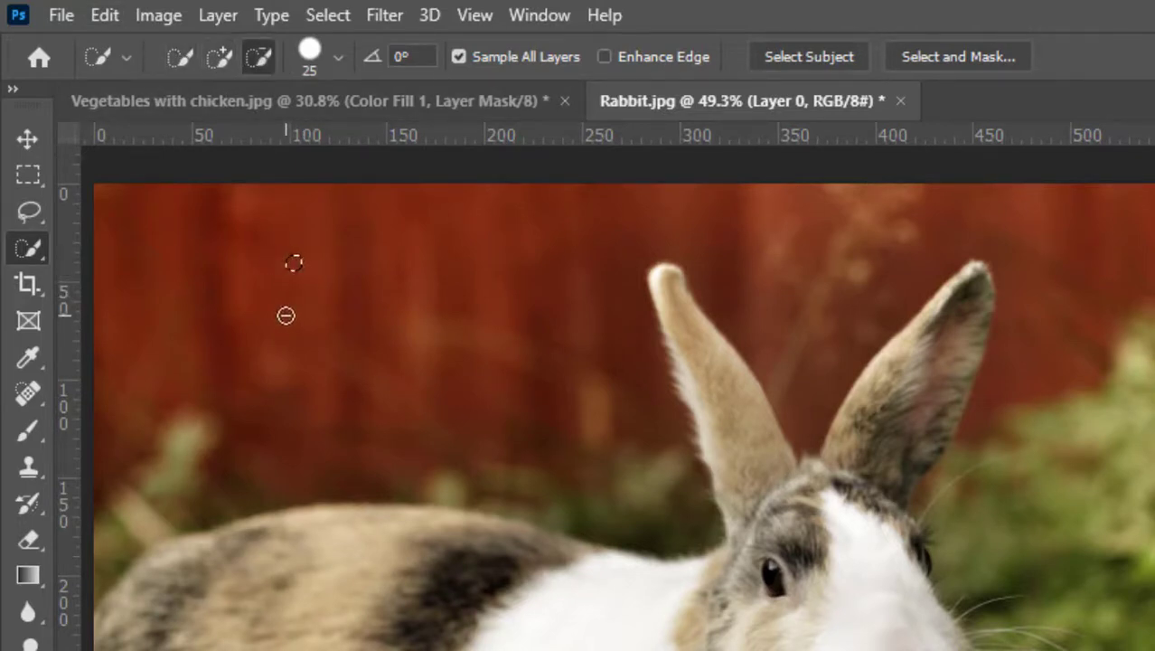
{"action": "left_click", "coordinate": [217, 50]}
Step: Brush along the rabbit's back, chest and haunches to select its body
{"action": "mouse_move", "coordinate": [150, 607]}
{"action": "left_mouse_down"}
{"action": "mouse_move", "coordinate": [211, 629]}
{"action": "mouse_move", "coordinate": [323, 550]}
{"action": "mouse_move", "coordinate": [426, 611]}
{"action": "mouse_move", "coordinate": [556, 593]}
{"action": "left_mouse_up"}
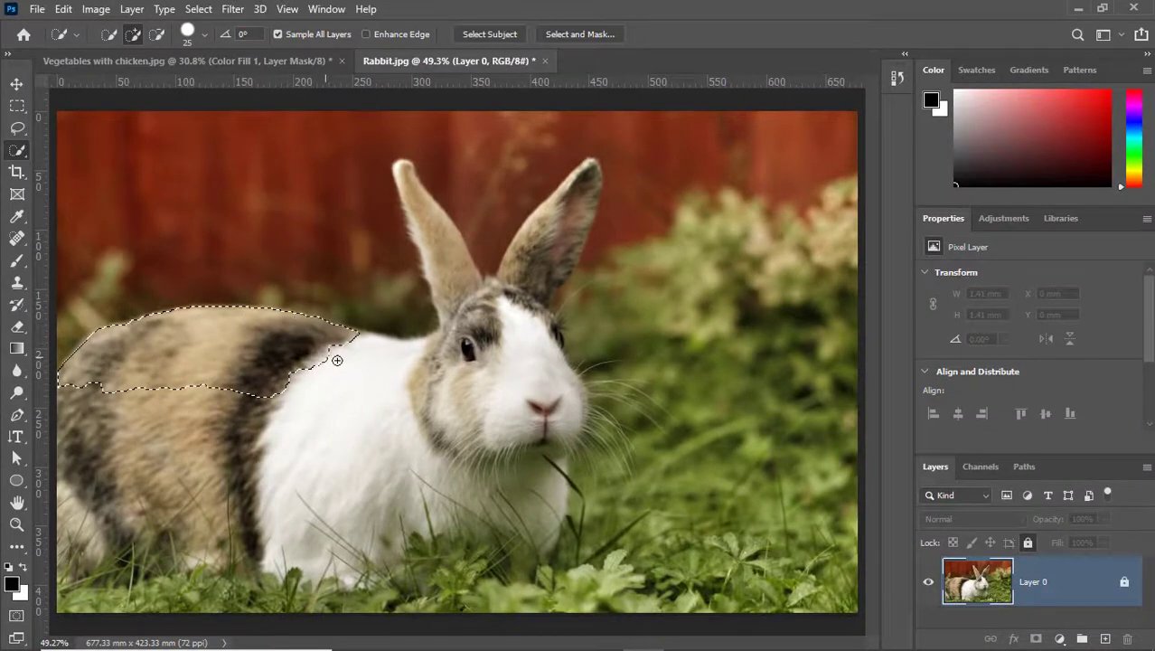
{"action": "left_click_drag", "start_coordinate": [410, 390], "coordinate": [421, 397]}
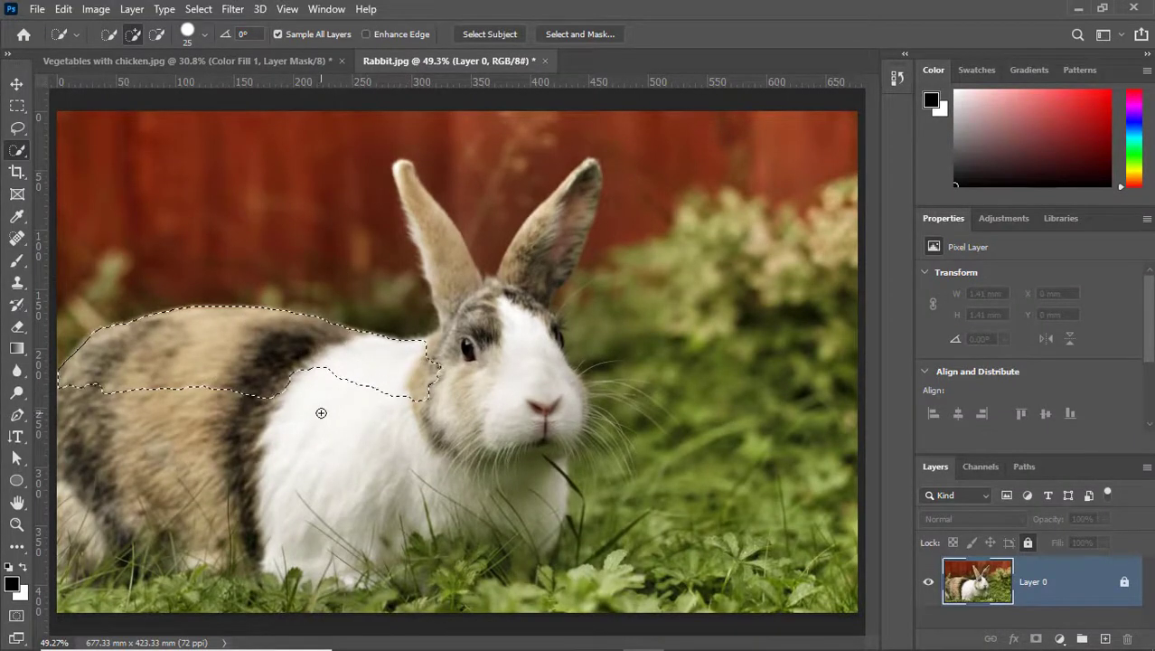
{"action": "mouse_move", "coordinate": [205, 379]}
{"action": "left_mouse_down"}
{"action": "mouse_move", "coordinate": [146, 486]}
{"action": "mouse_move", "coordinate": [238, 479]}
{"action": "left_mouse_up"}
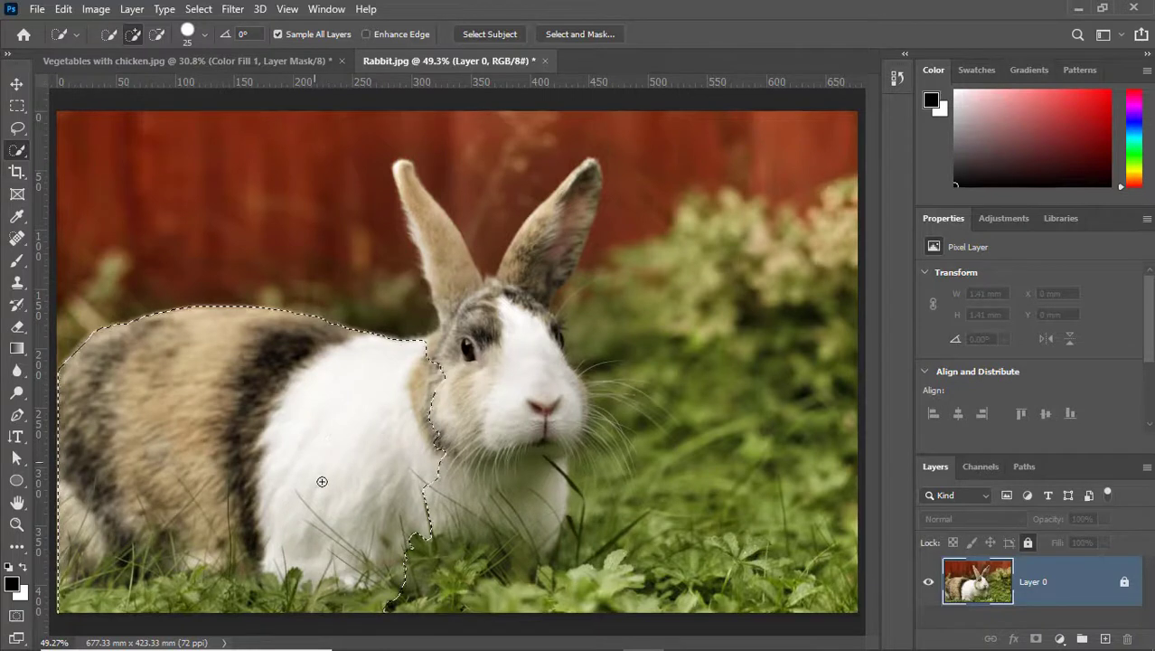